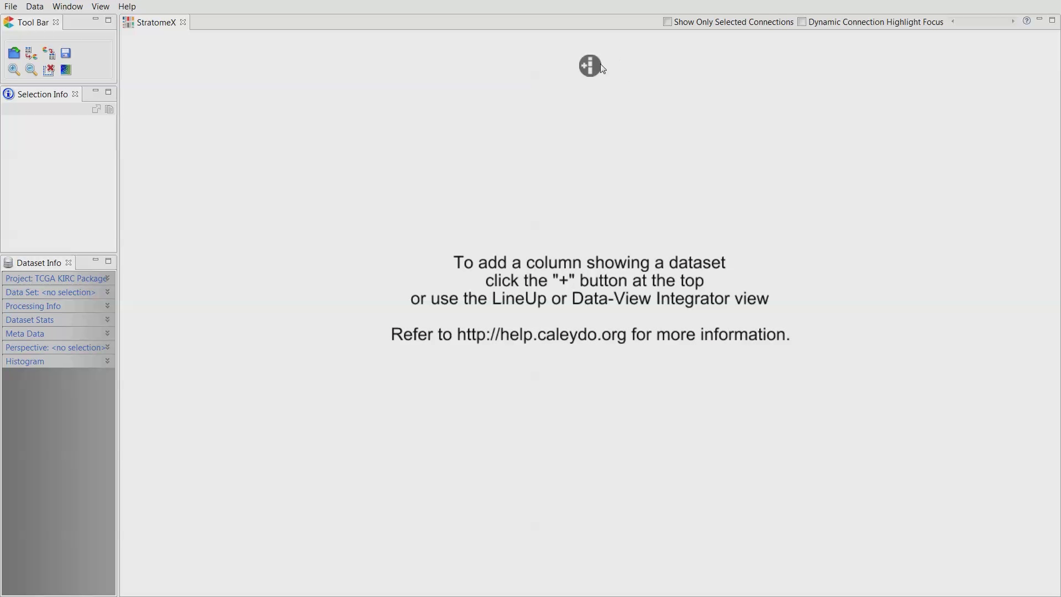
# Step: Start a new column from a stratification list filtered to mRNA-seq stratifications
pyautogui.click(589, 66)
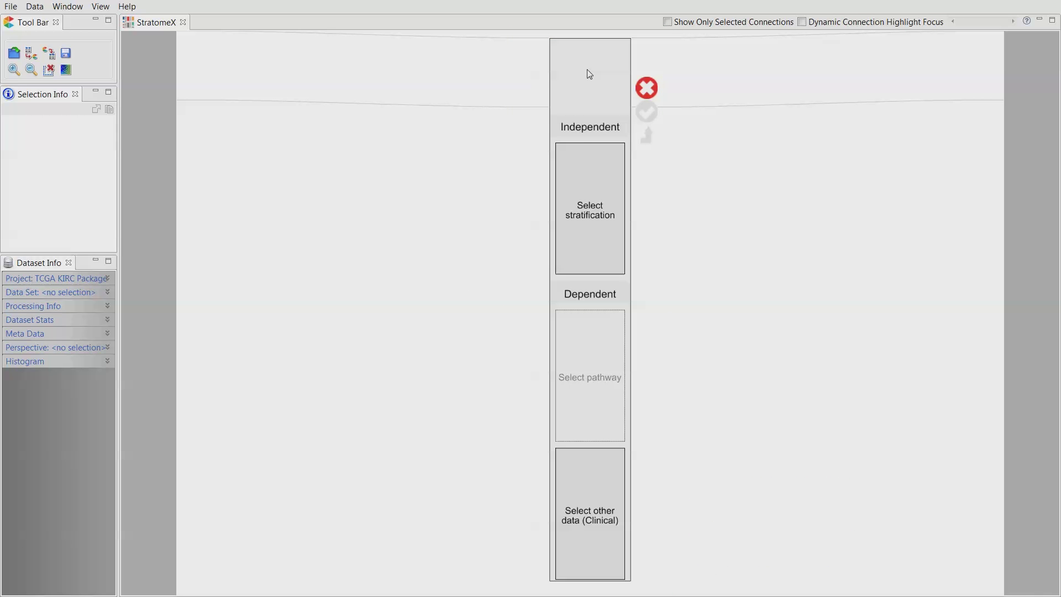
pyautogui.click(584, 175)
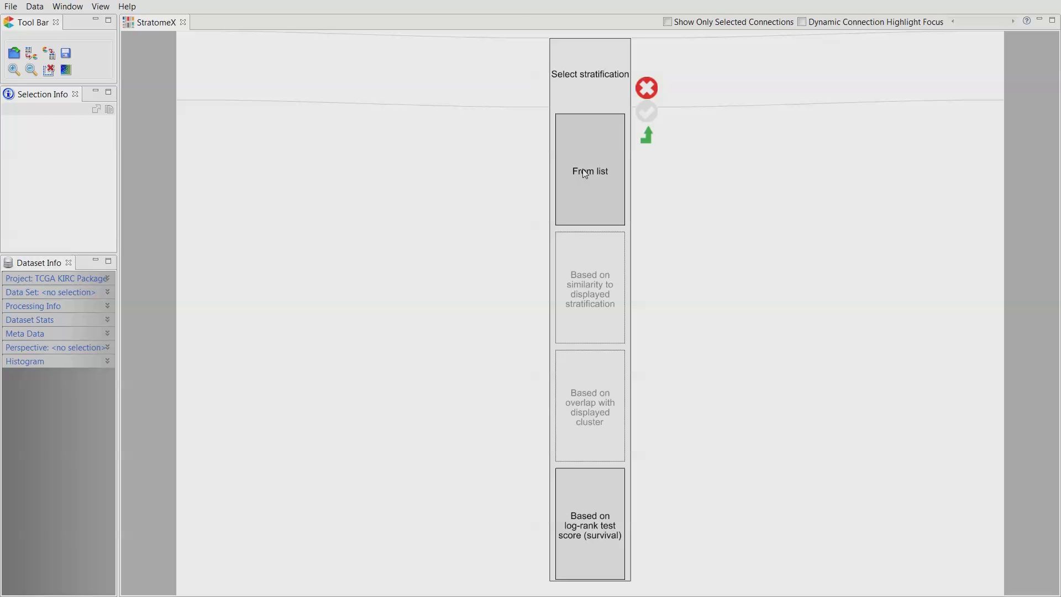
pyautogui.click(585, 174)
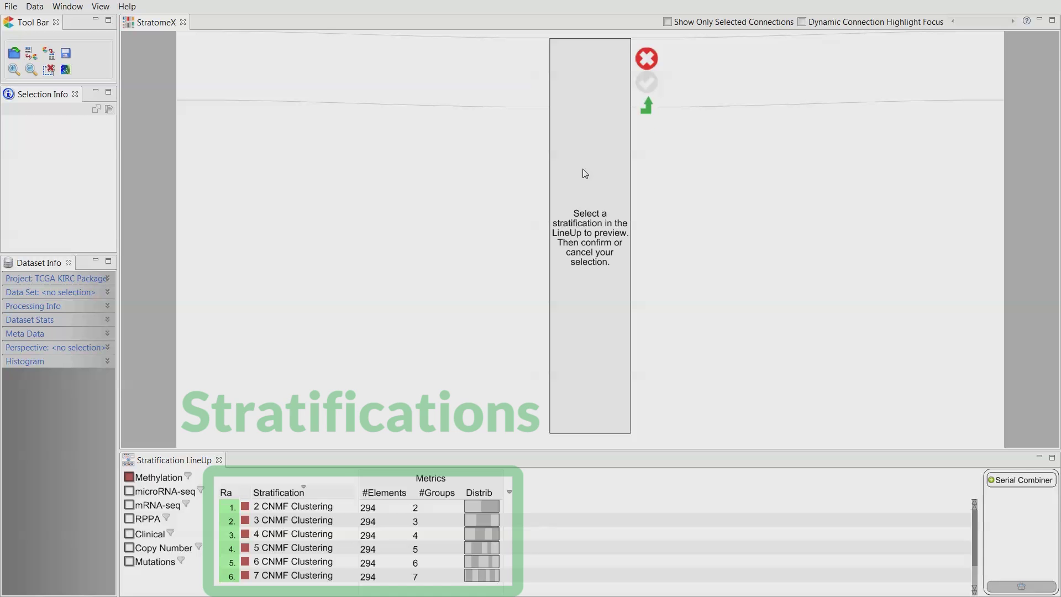
pyautogui.click(142, 491)
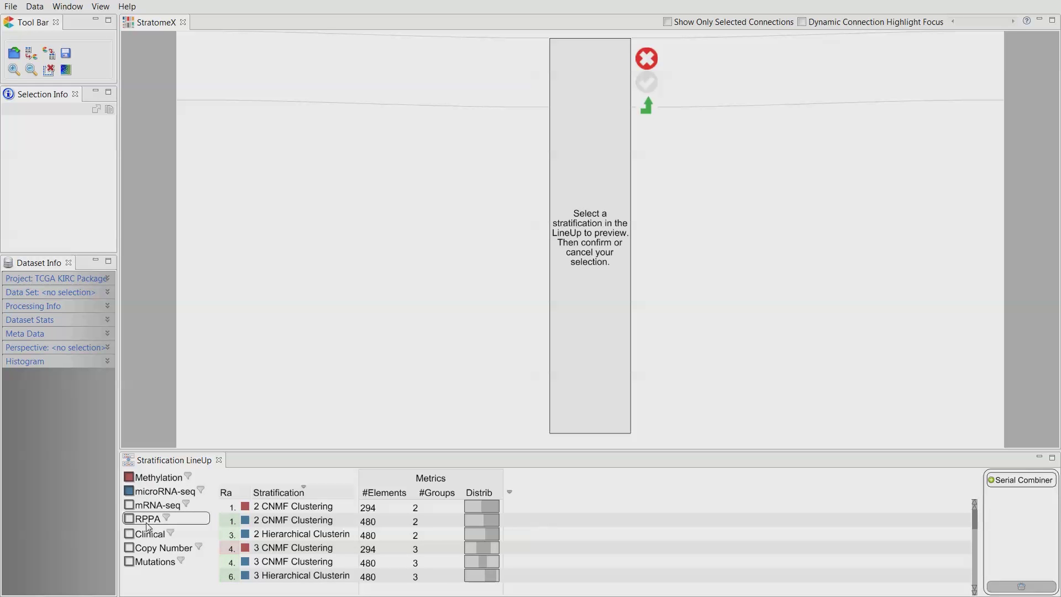
pyautogui.click(144, 516)
pyautogui.click(145, 509)
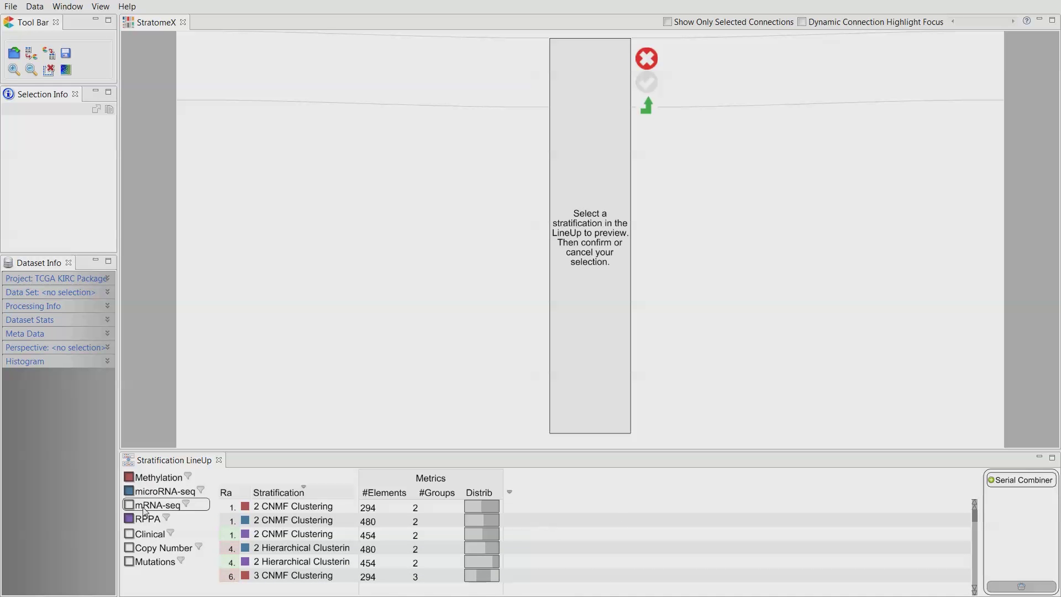
# Step: Preview the 2 CNMF, 4 CNMF and 6 Hierarchical clusterings, ending on 4 TCGA Subtypes
pyautogui.click(284, 521)
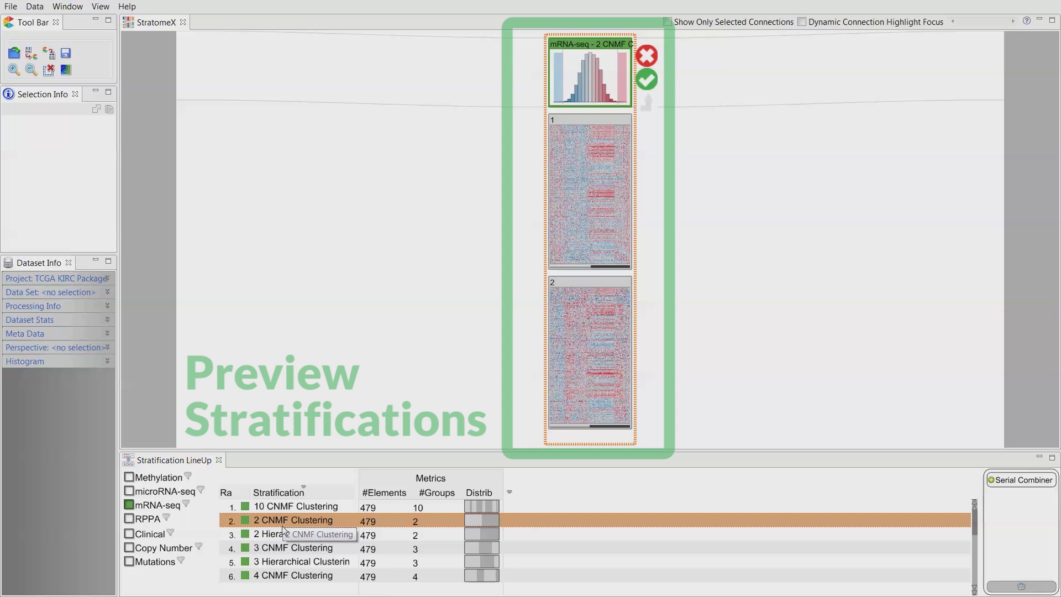
pyautogui.click(269, 576)
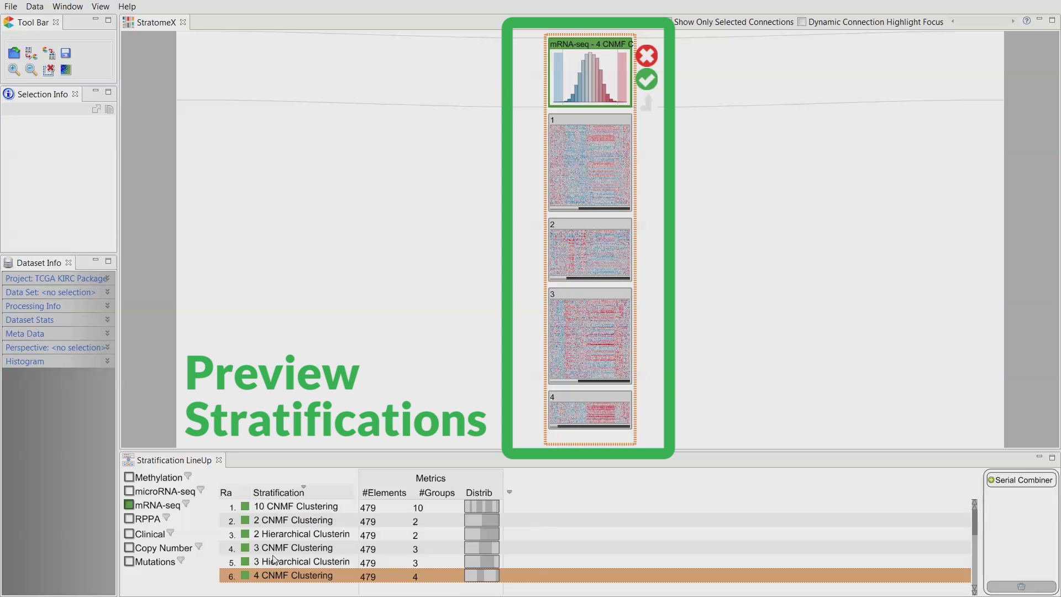
pyautogui.scroll(-3, 279, 556)
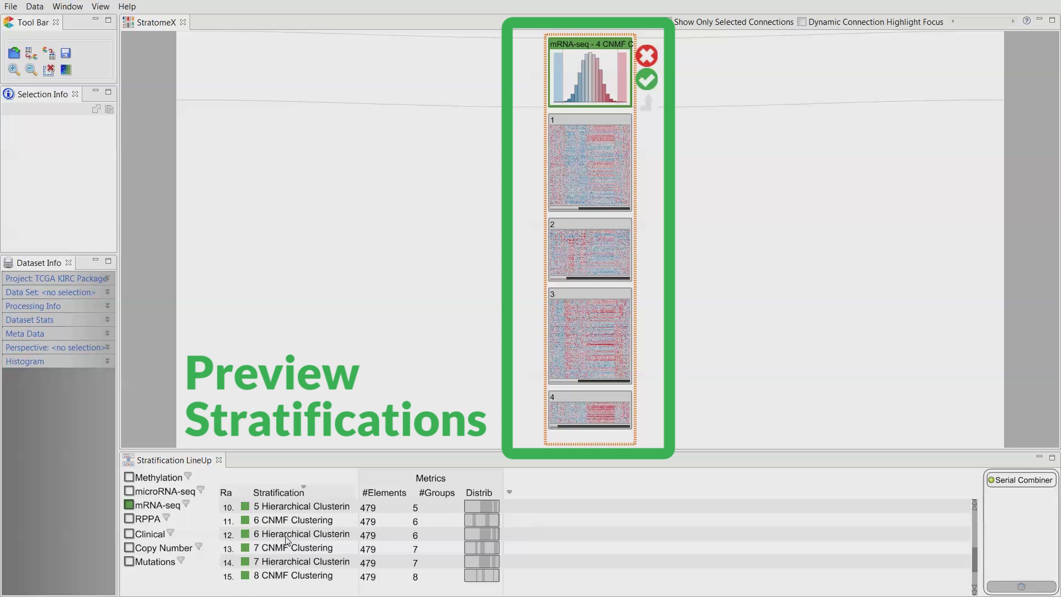
pyautogui.click(287, 533)
pyautogui.scroll(1, 287, 531)
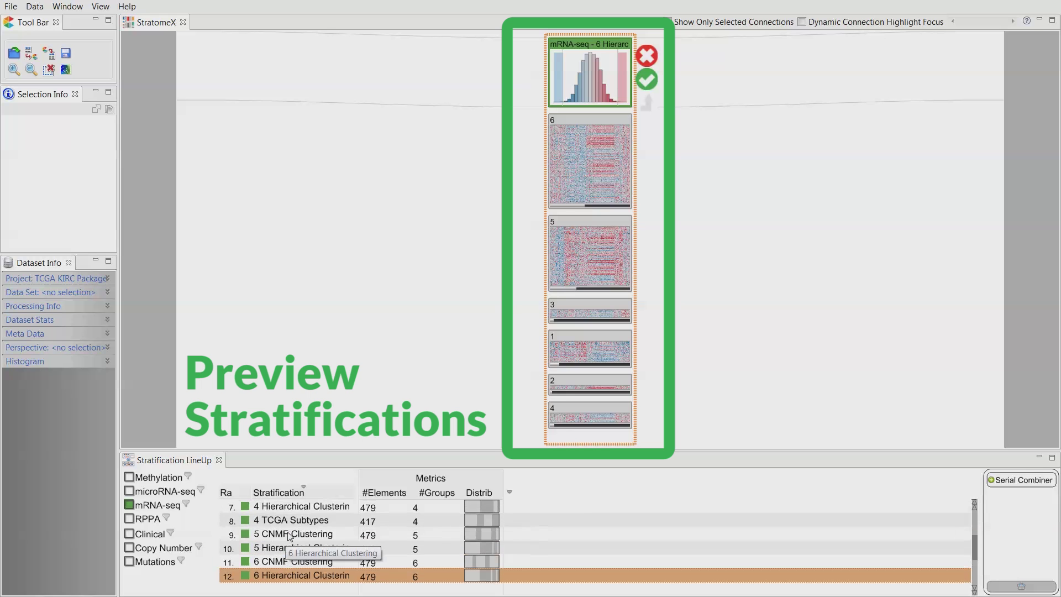
pyautogui.click(294, 519)
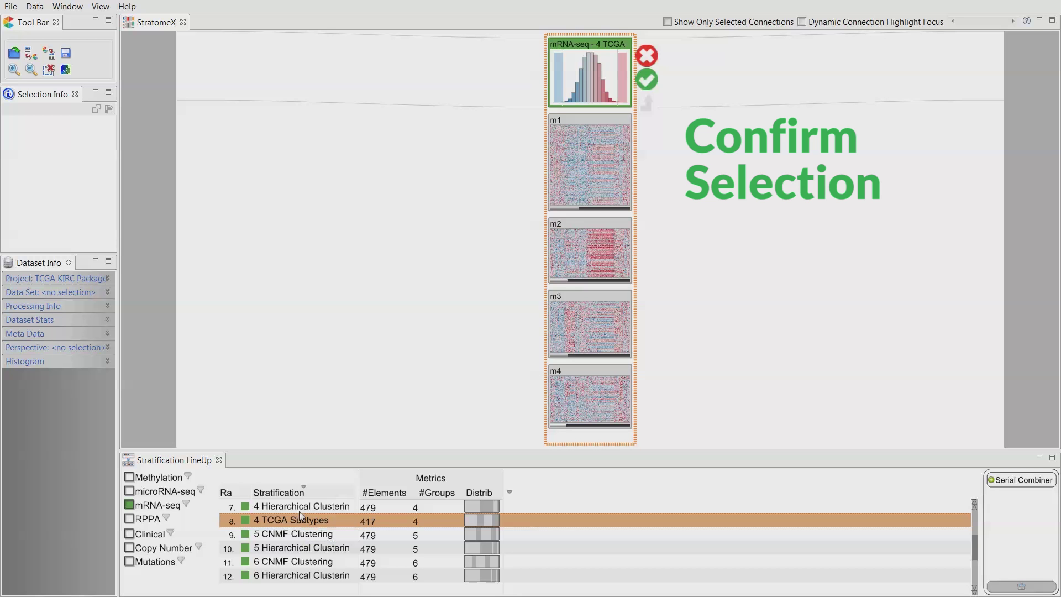
# Step: Confirm the mRNA-seq column, select cluster m1, and show its 147 samples and processing details
pyautogui.click(648, 82)
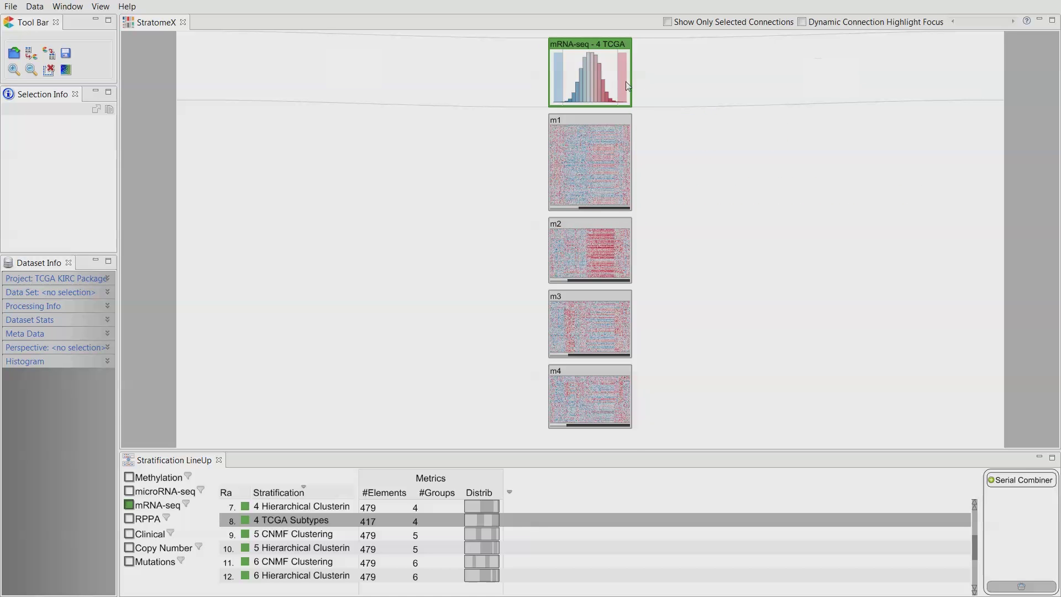
pyautogui.click(608, 86)
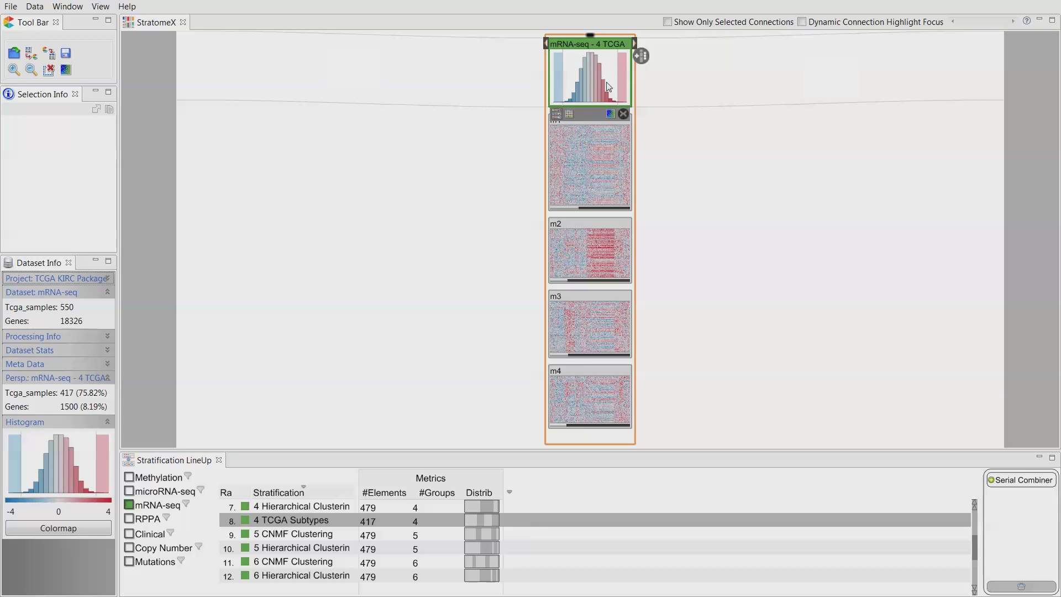
pyautogui.click(593, 141)
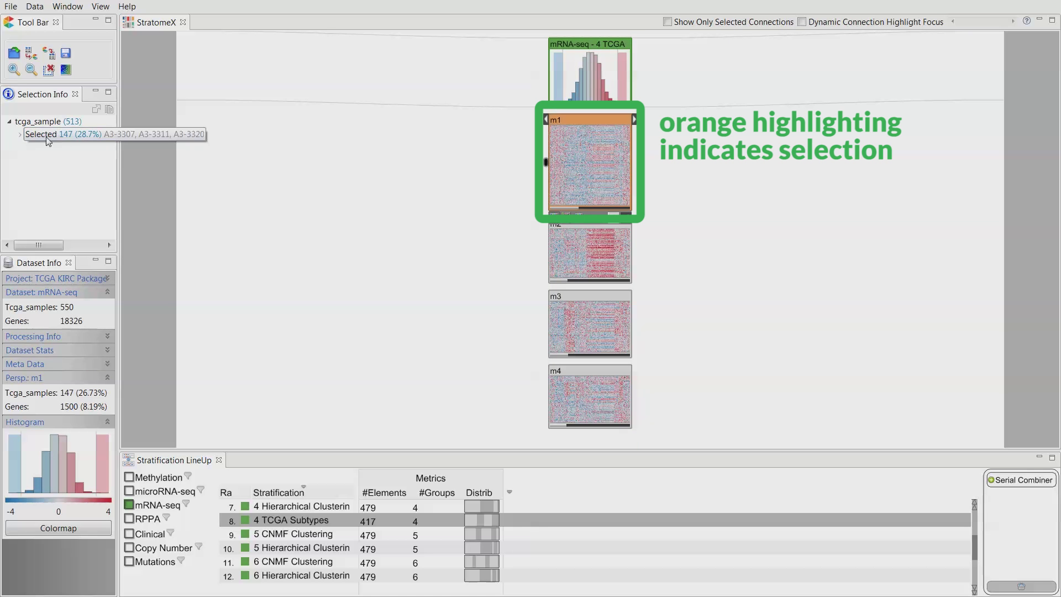
pyautogui.click(19, 134)
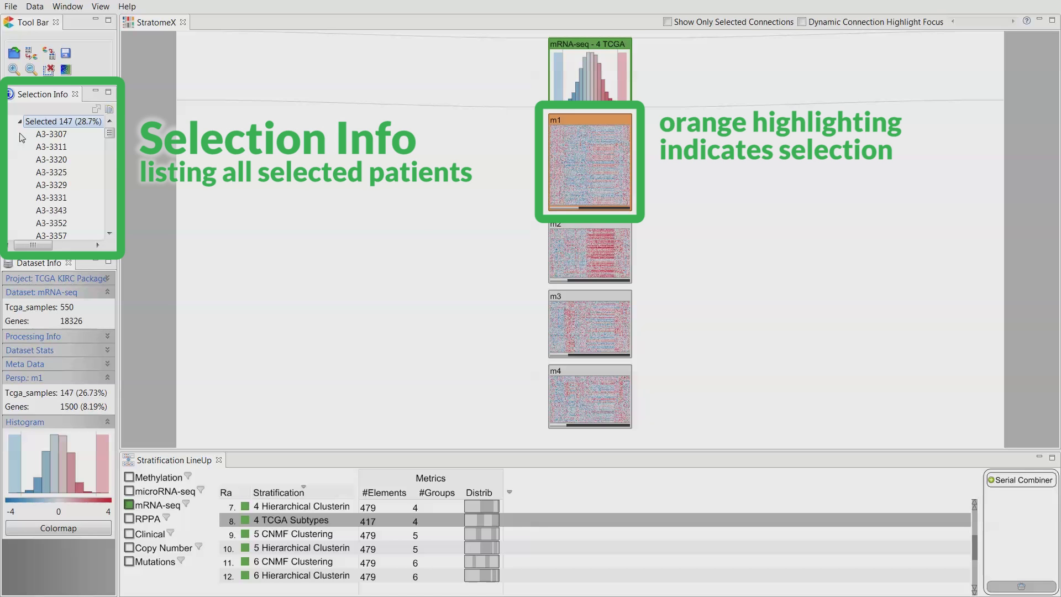
pyautogui.click(56, 337)
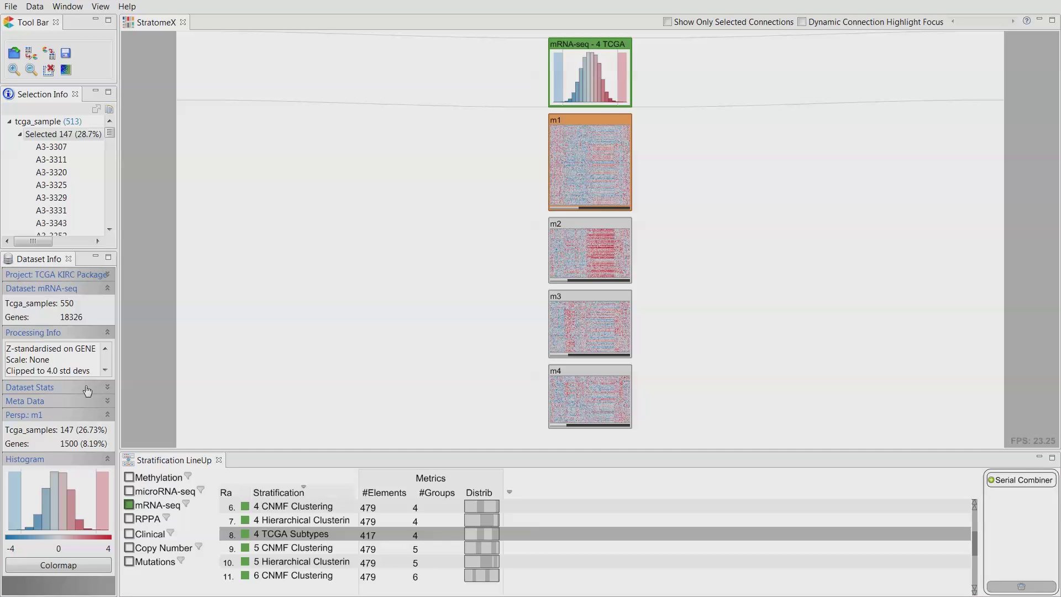
# Step: Add the microRNA-seq 4 TCGA Subtypes column beside the mRNA-seq column
pyautogui.click(128, 491)
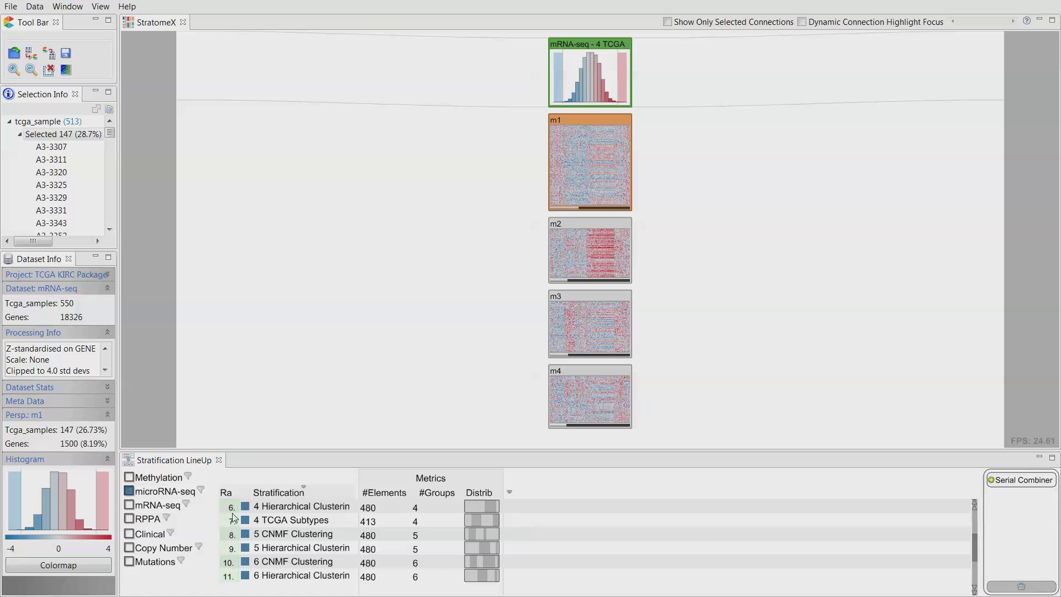
pyautogui.click(266, 521)
pyautogui.doubleClick(267, 521)
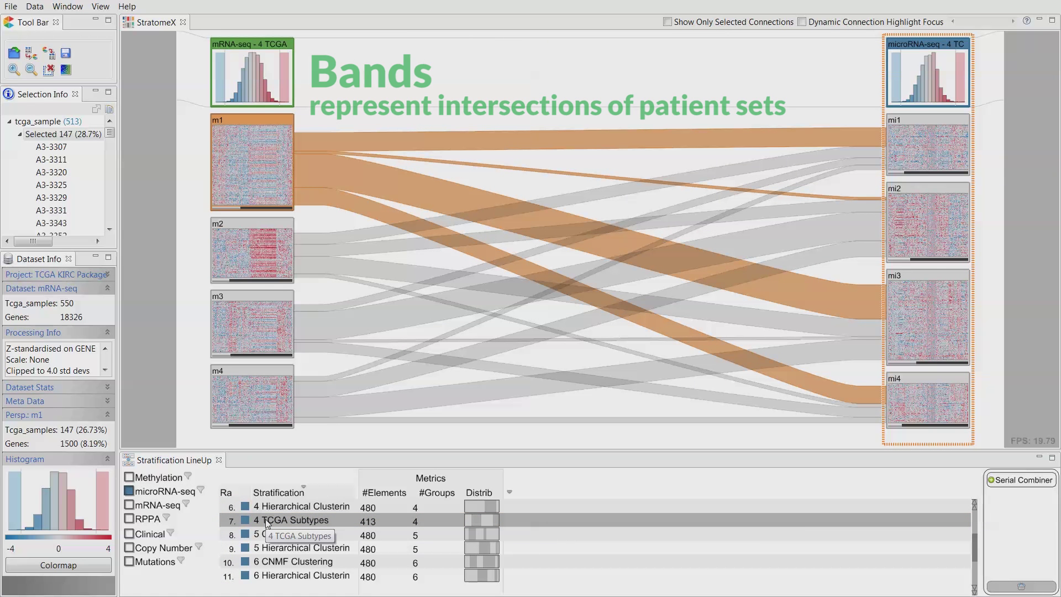
# Step: Trace clusters m2–m4, then the m1 bands shared with mi3 and mi4
pyautogui.click(259, 252)
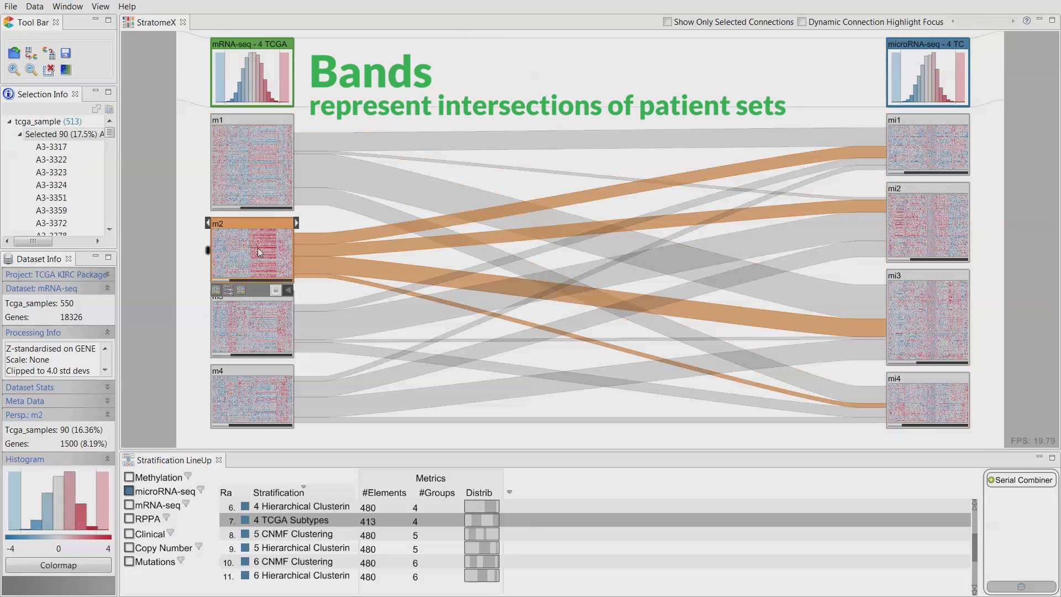
pyautogui.click(250, 323)
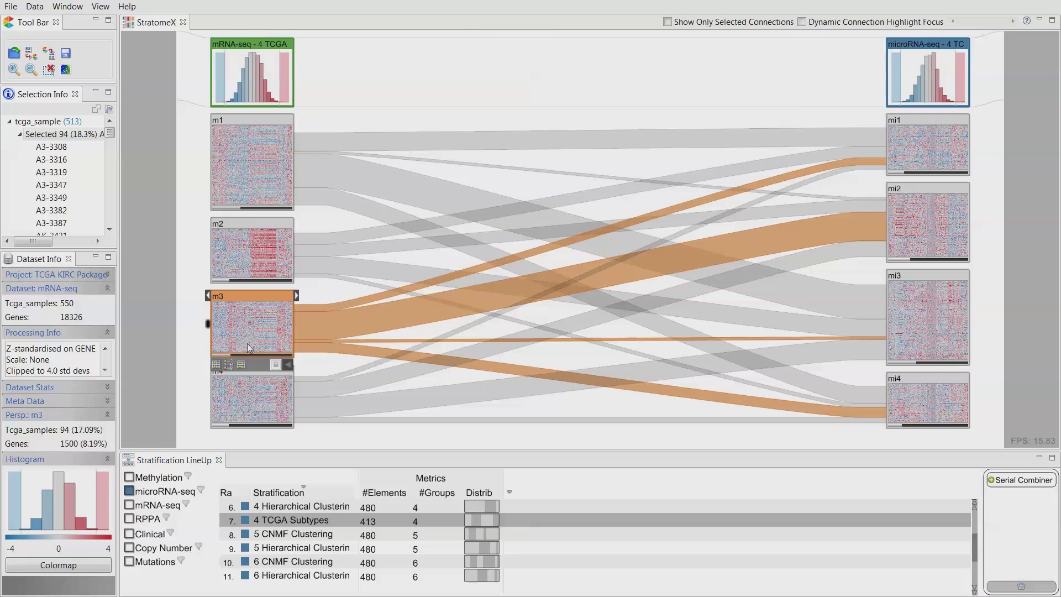
pyautogui.click(250, 403)
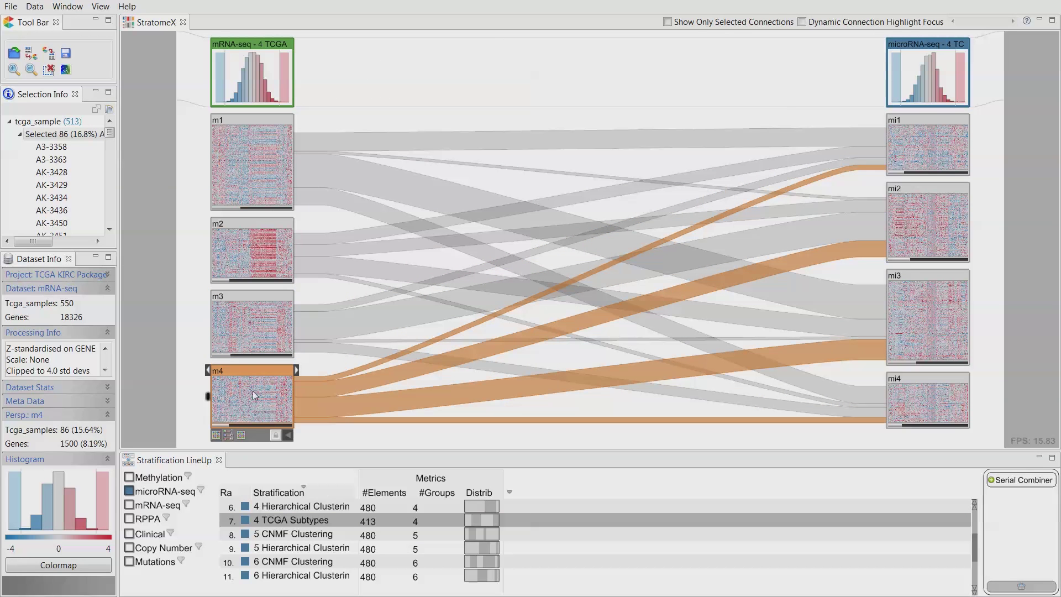
pyautogui.click(316, 175)
pyautogui.moveTo(312, 197)
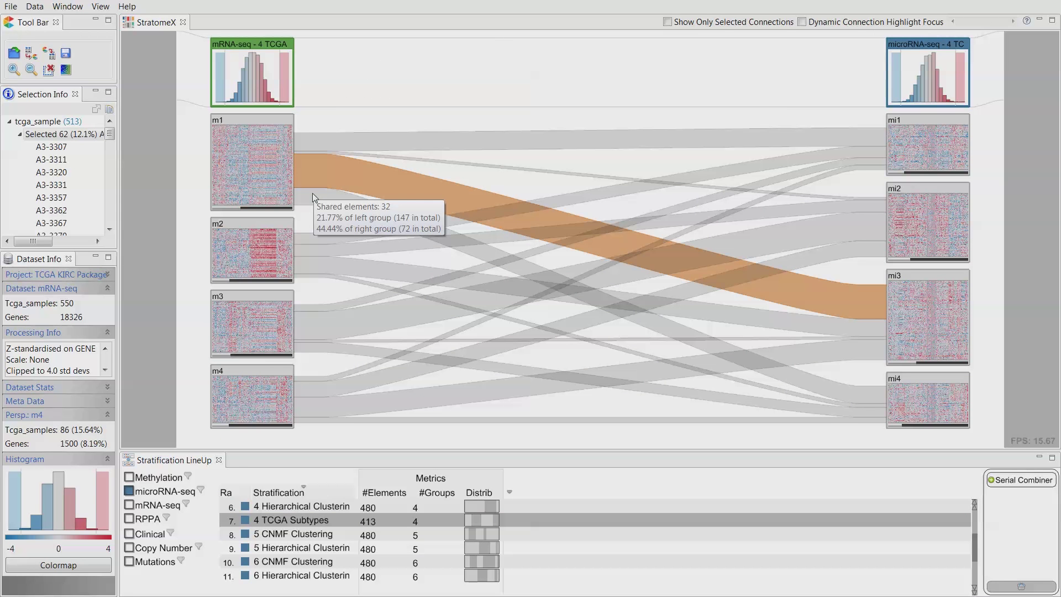
pyautogui.click(314, 198)
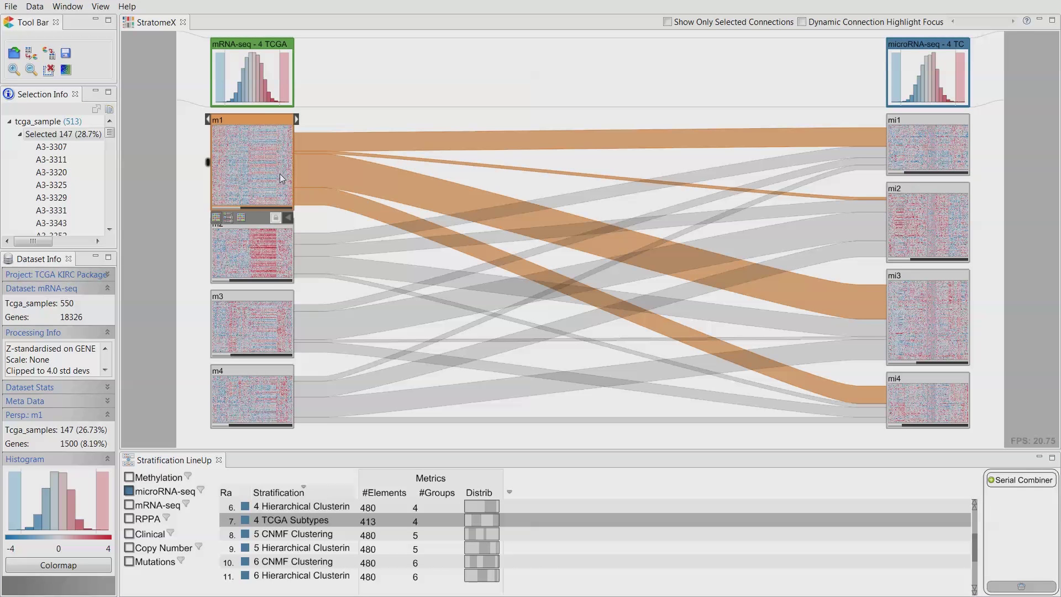
# Step: Add a clinical Days to Death column split by mRNA-seq subtypes and move it leftmost
pyautogui.moveTo(299, 72)
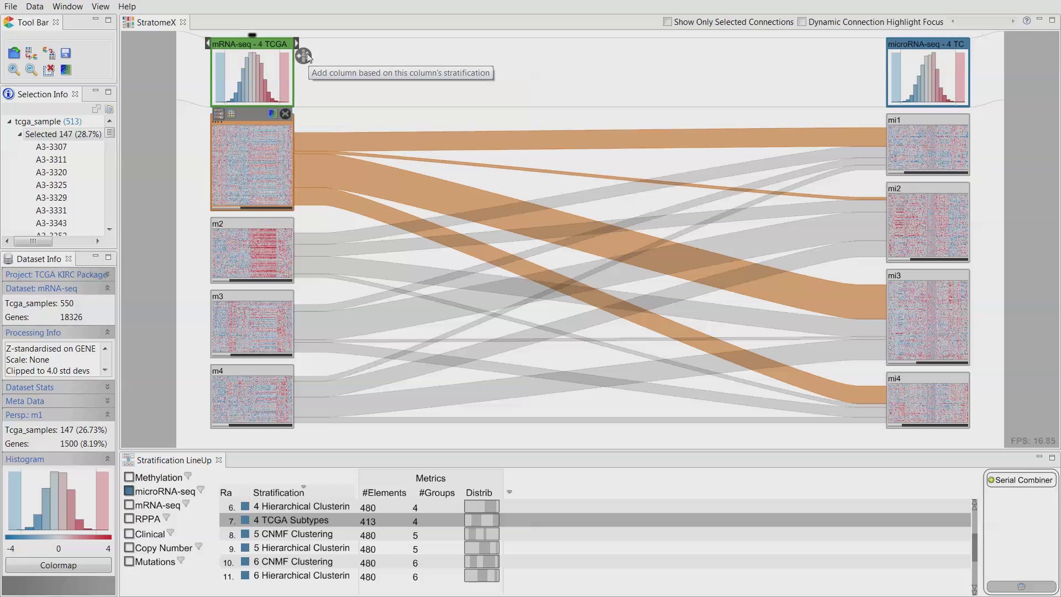
pyautogui.click(303, 56)
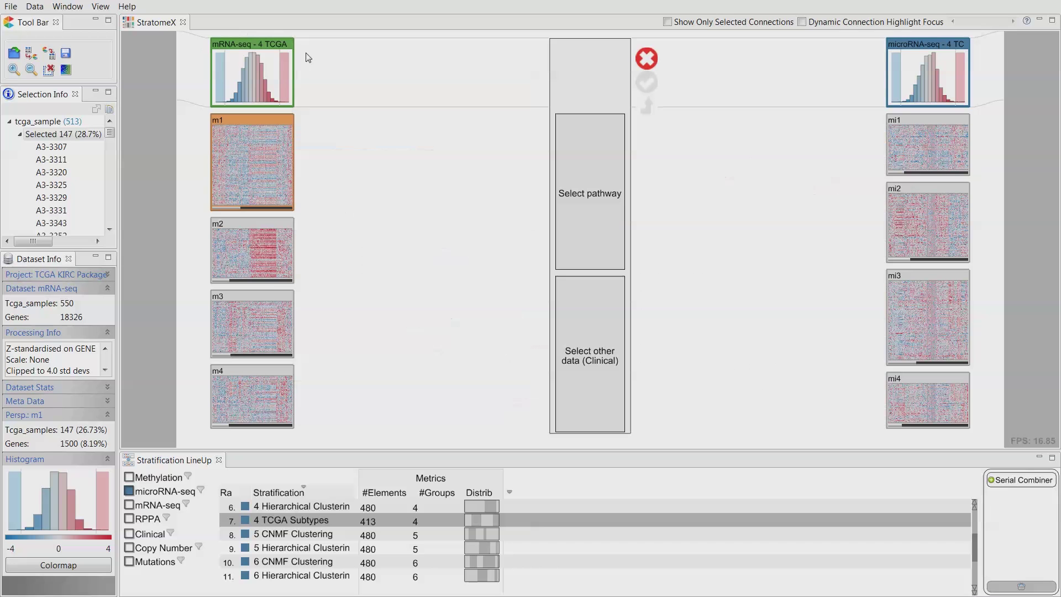
pyautogui.click(589, 323)
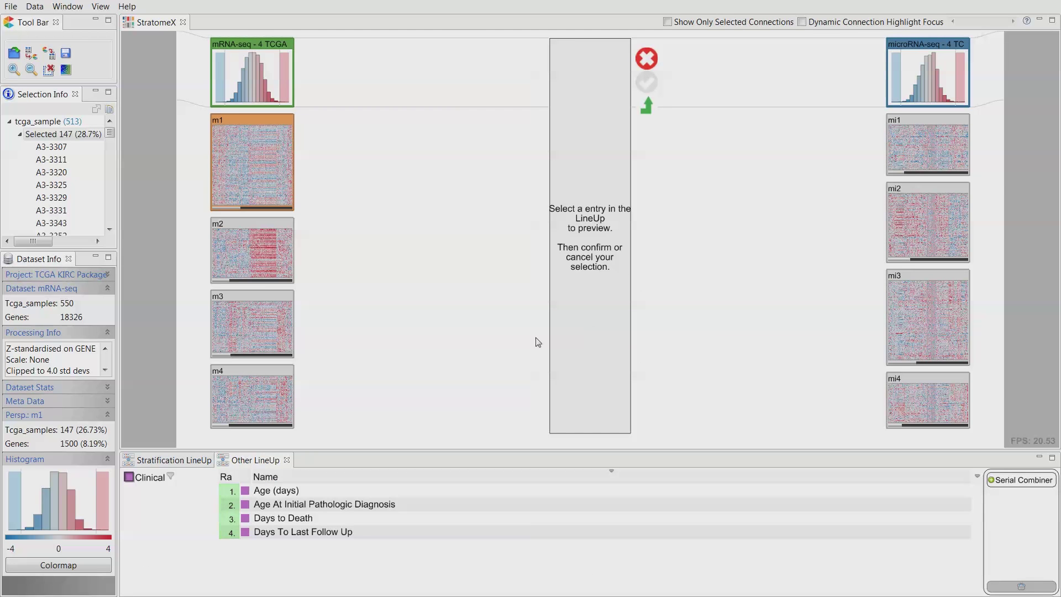
pyautogui.click(272, 523)
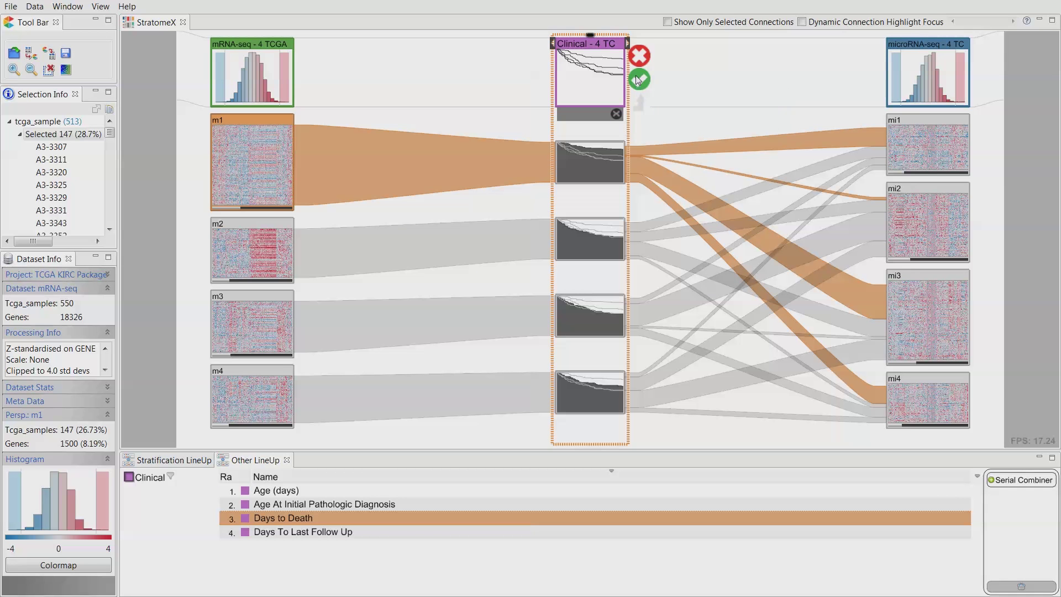
pyautogui.click(638, 79)
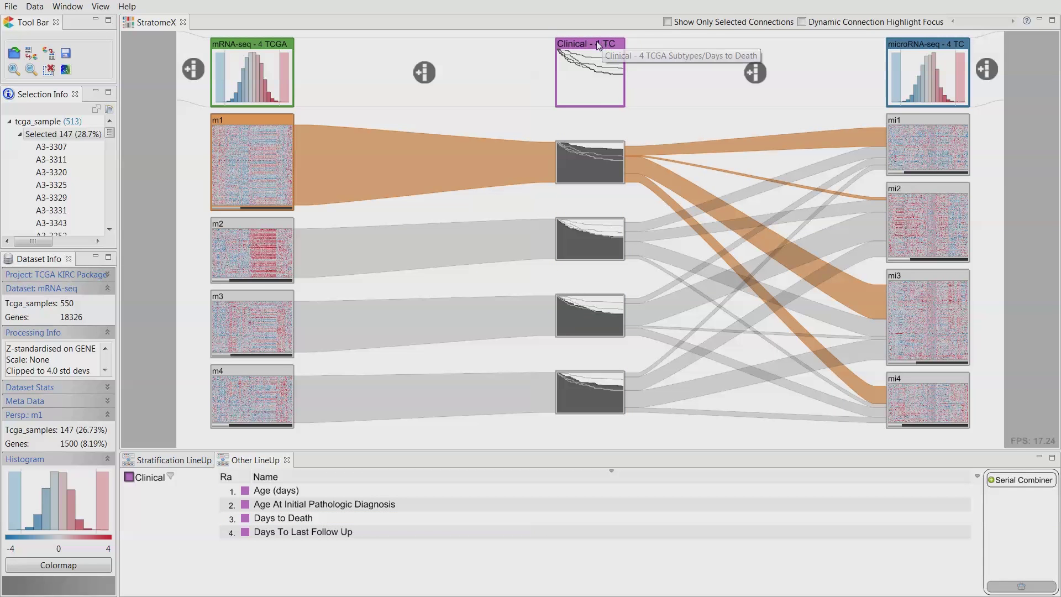
pyautogui.moveTo(597, 46); pyautogui.dragTo(200, 78)
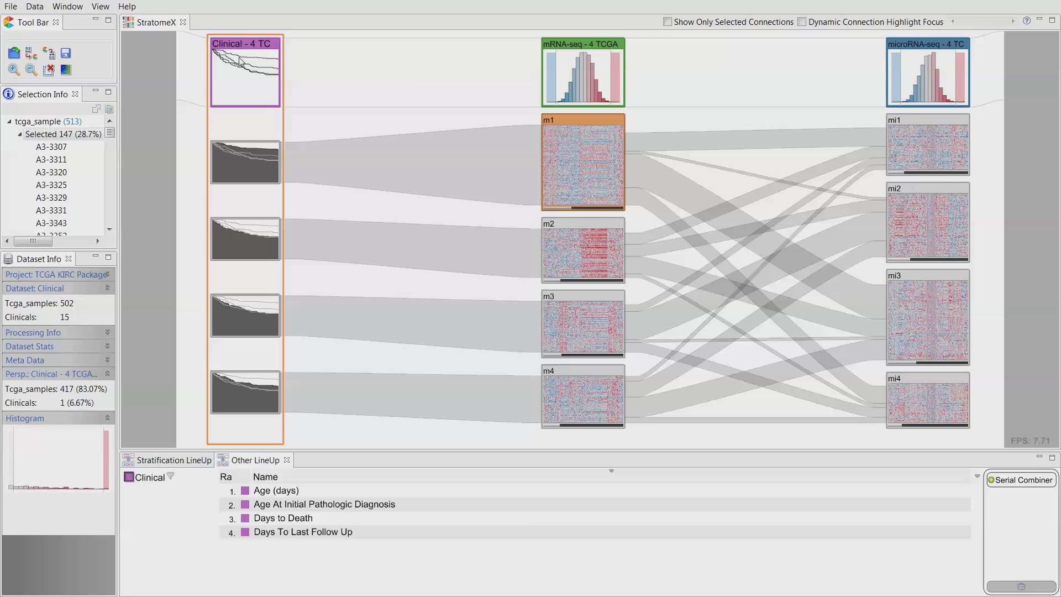
# Step: Select cluster m1 and highlight its curve in the enlarged Days to Death survival plot
pyautogui.click(569, 122)
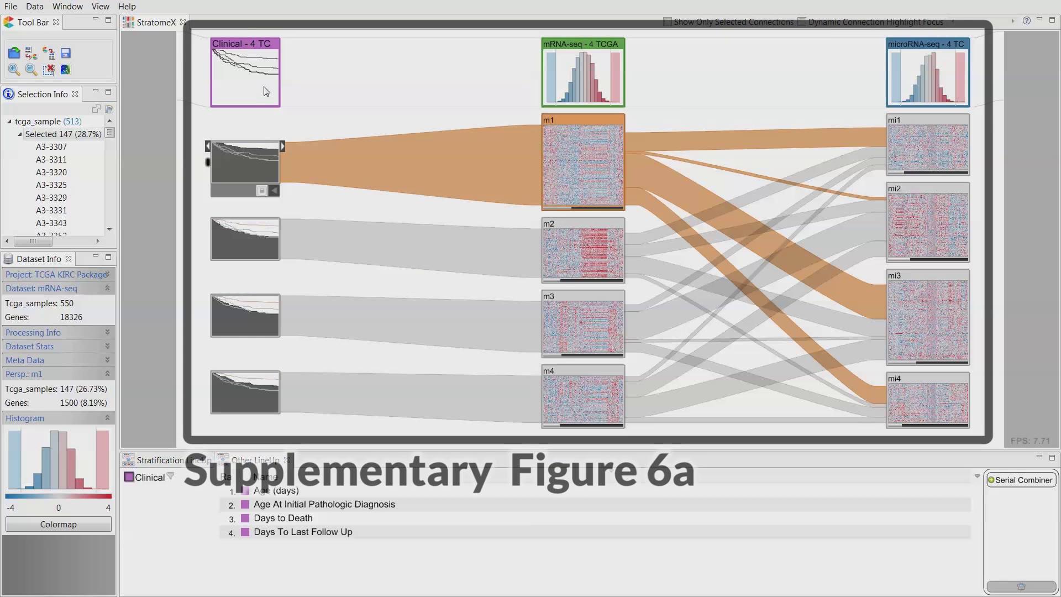
pyautogui.moveTo(266, 91)
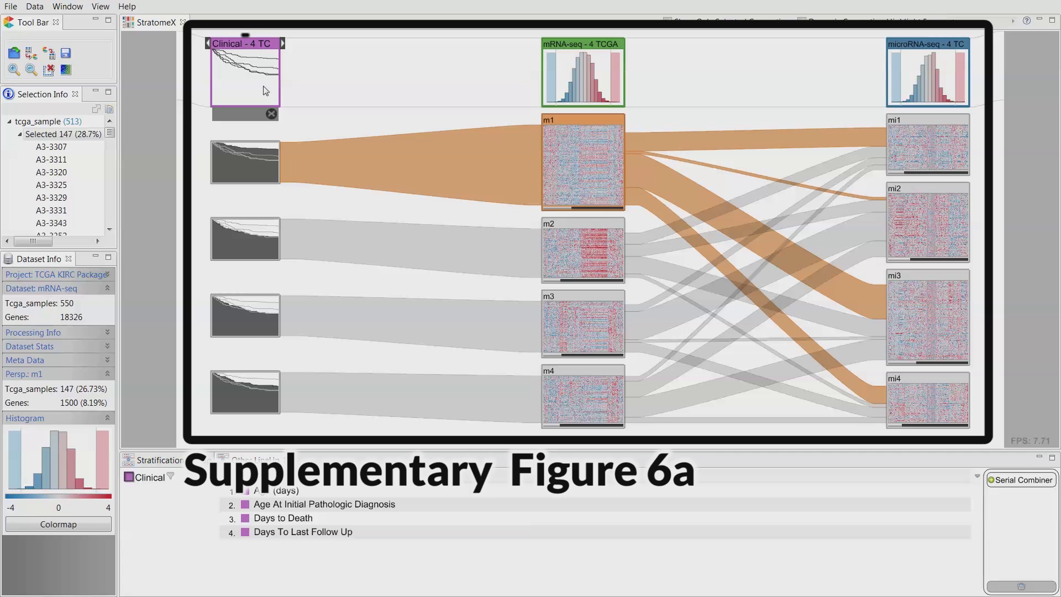
pyautogui.click(282, 44)
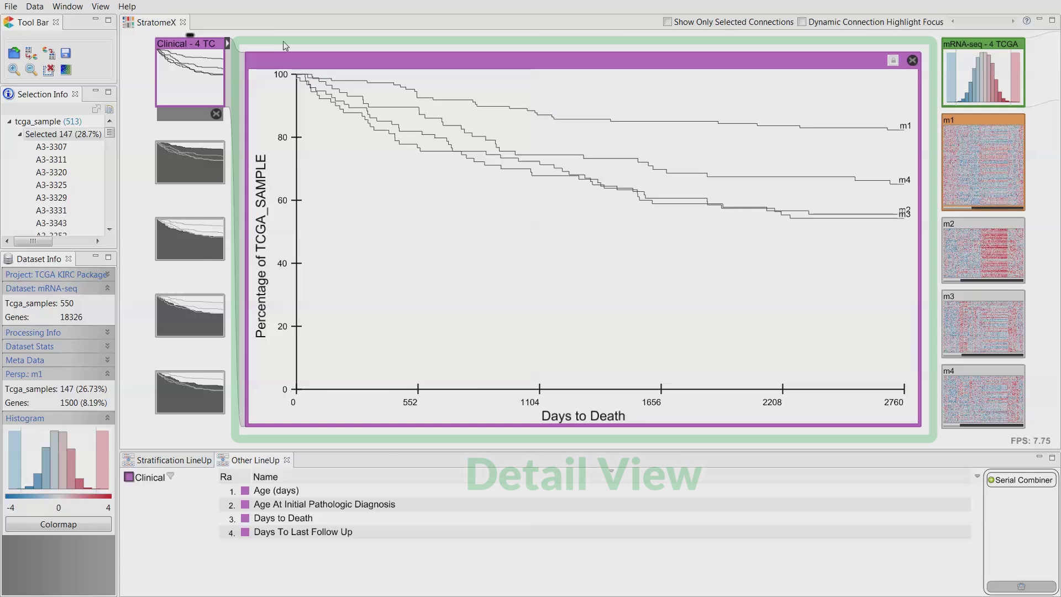
pyautogui.click(417, 97)
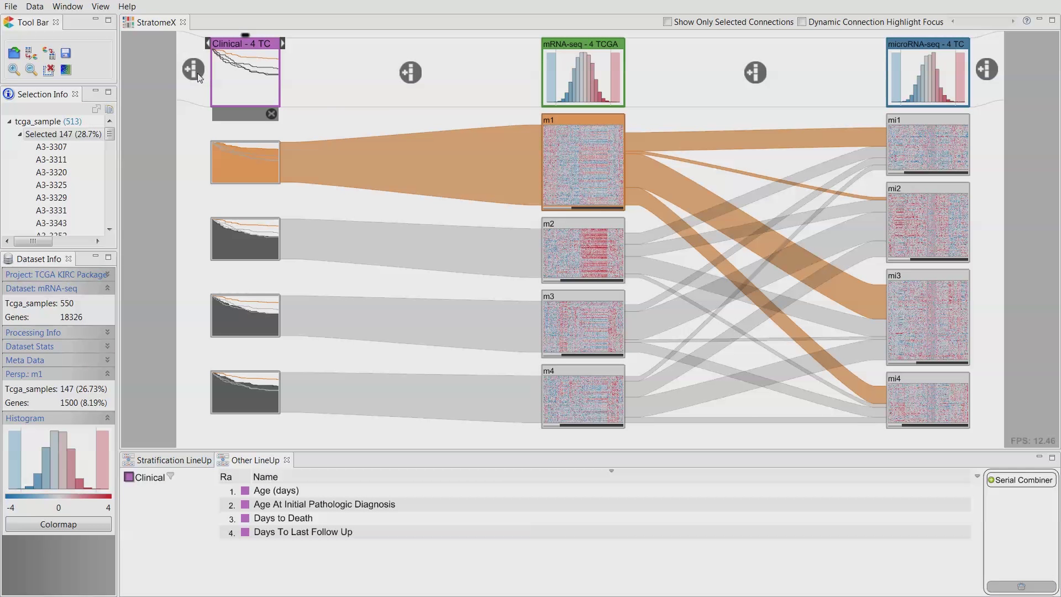
# Step: Add a clinical Overall Stage stratification column (stages i–iv) at the far left
pyautogui.click(194, 70)
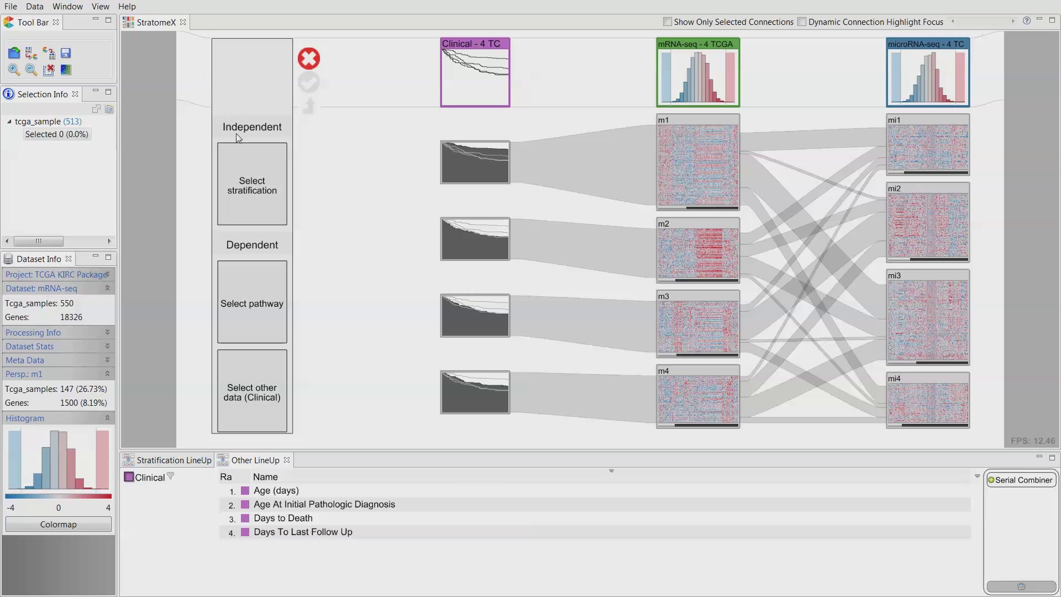
pyautogui.click(235, 193)
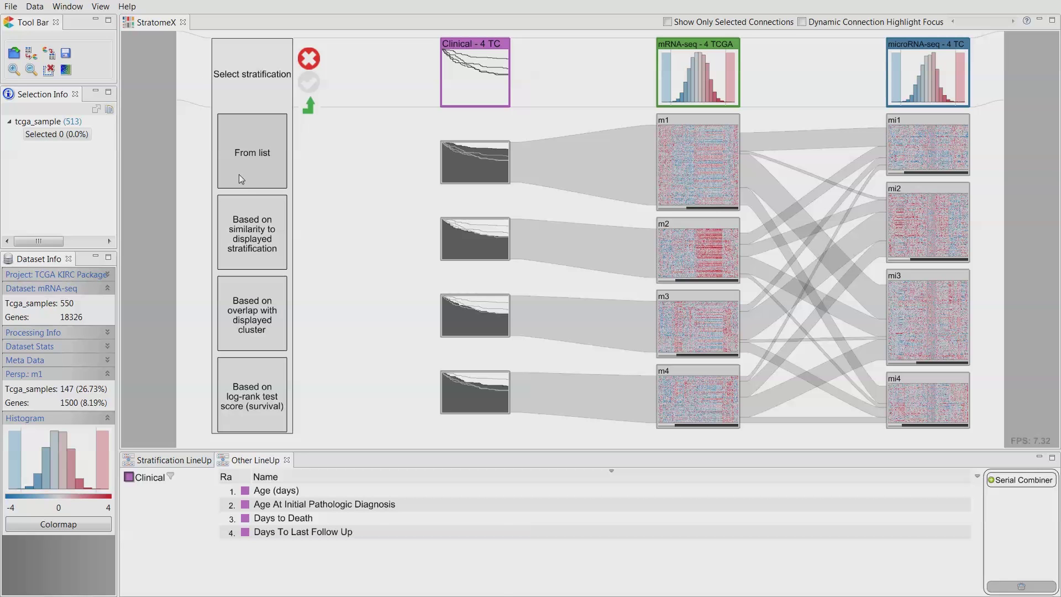
pyautogui.click(242, 179)
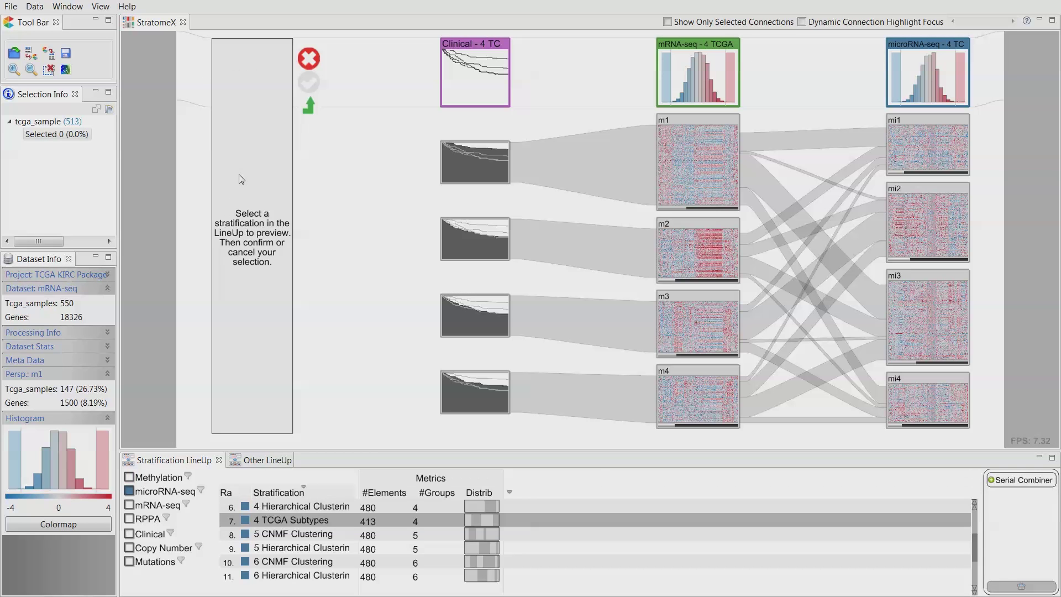
pyautogui.click(150, 534)
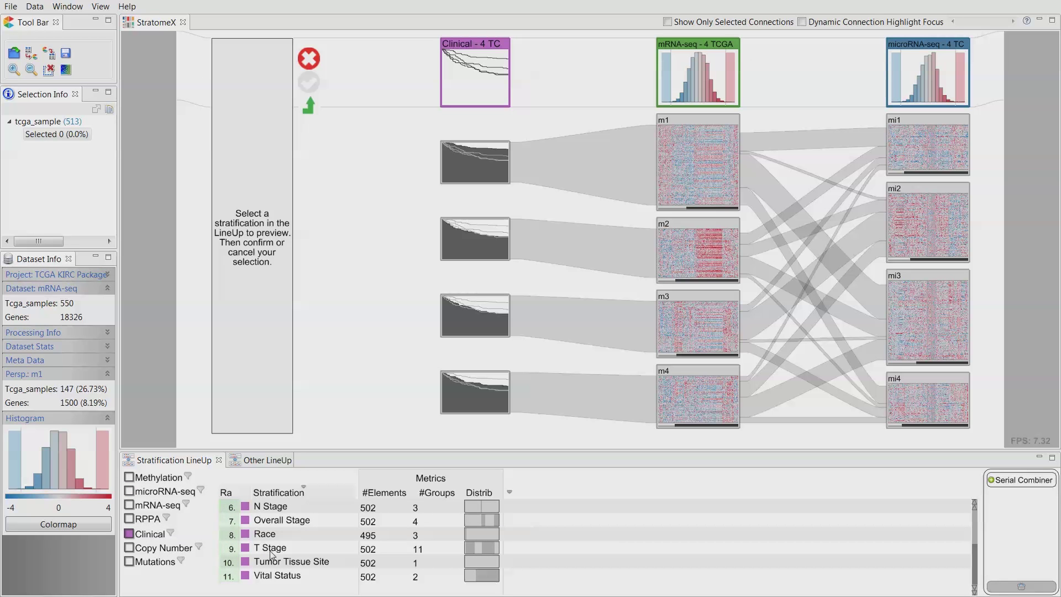
pyautogui.click(289, 524)
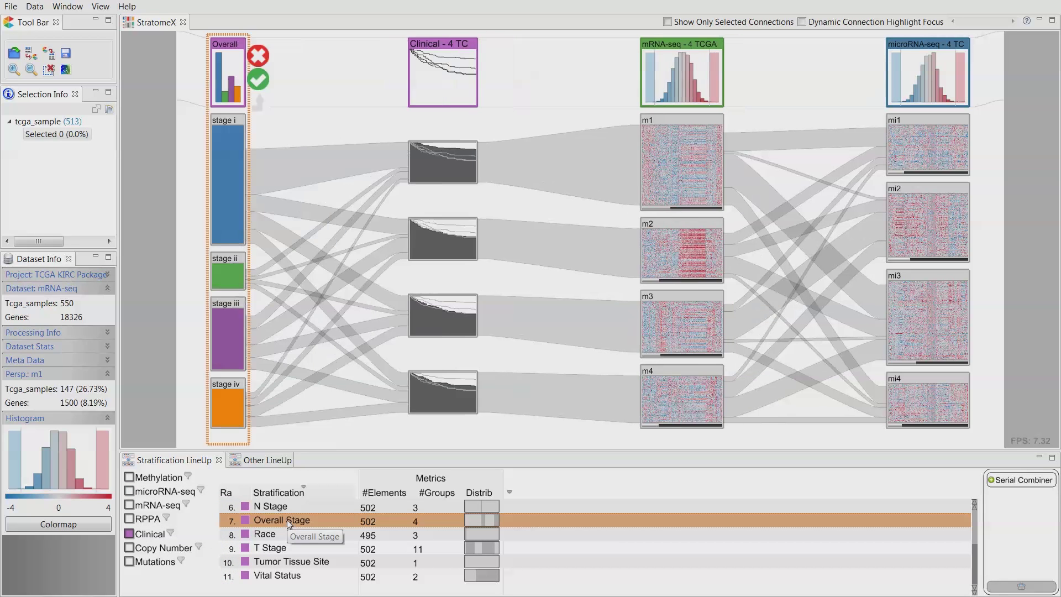
pyautogui.click(258, 79)
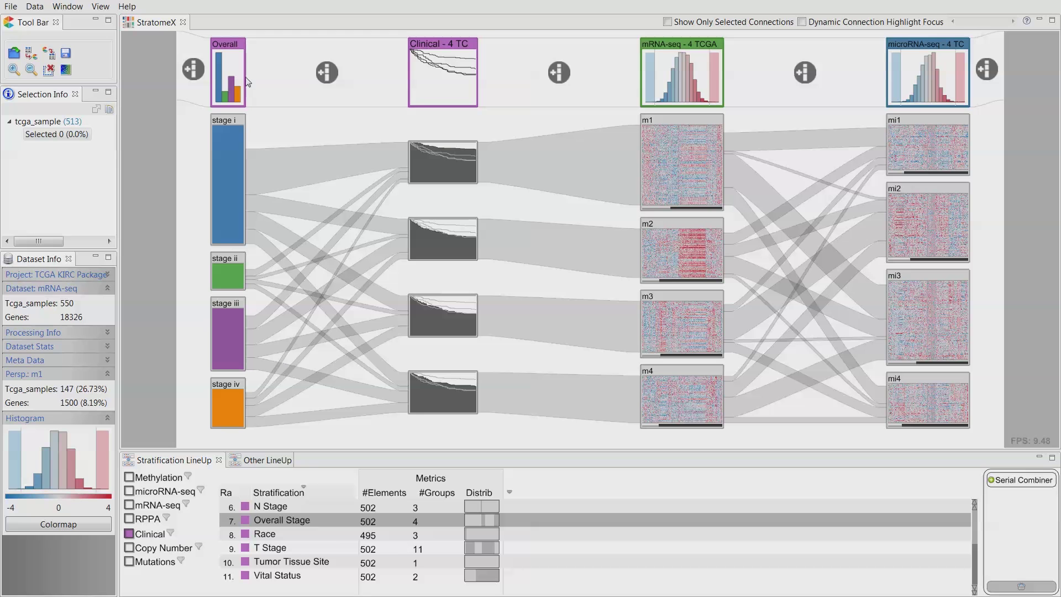
# Step: Add a Days to Death survival column split by Overall Stage after the stage column
pyautogui.moveTo(232, 84)
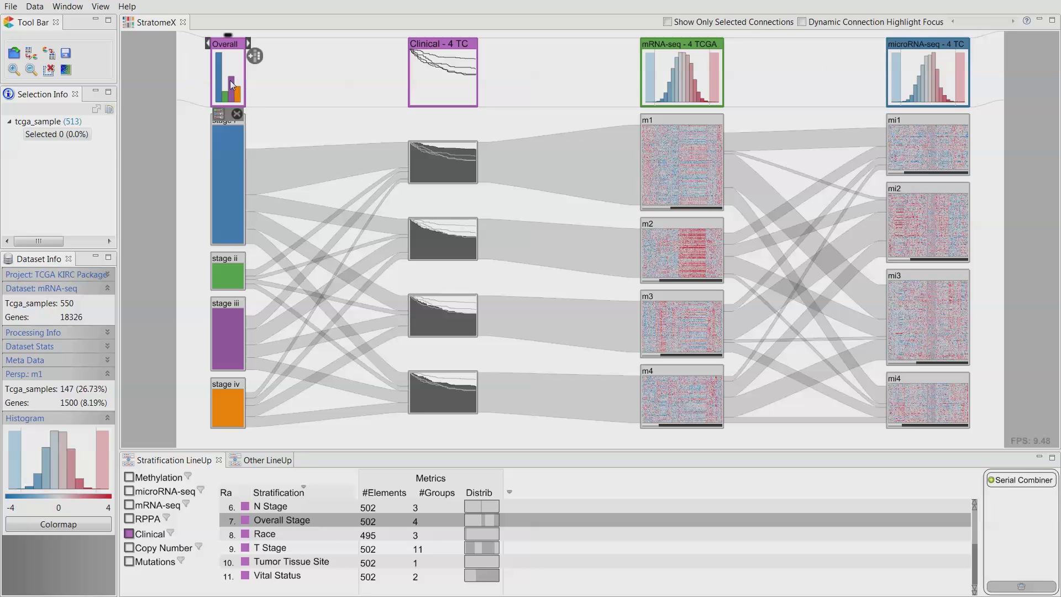
pyautogui.click(254, 56)
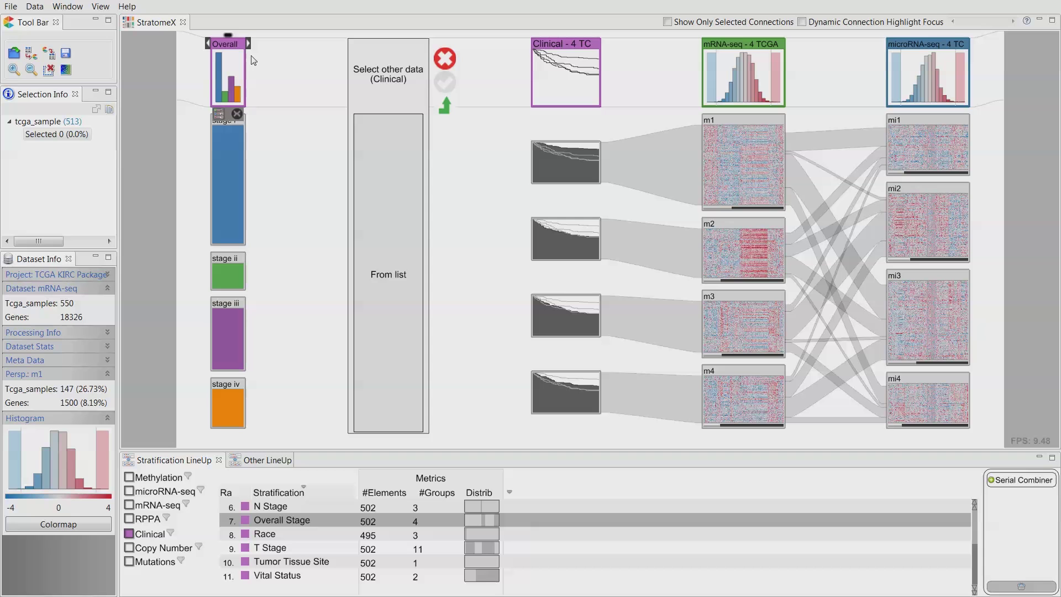
pyautogui.click(378, 167)
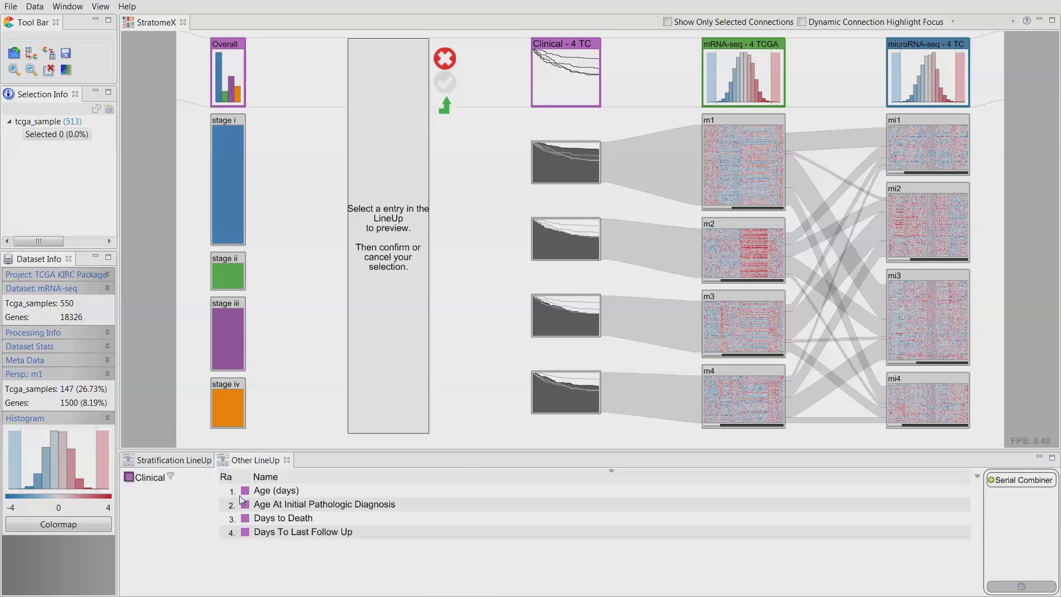
pyautogui.click(266, 520)
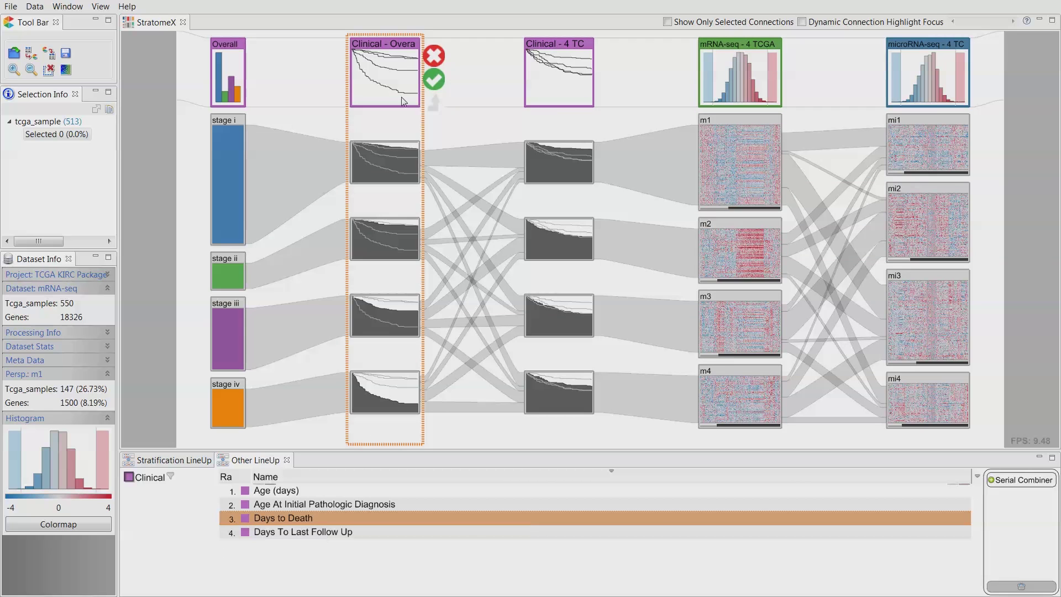
pyautogui.click(432, 81)
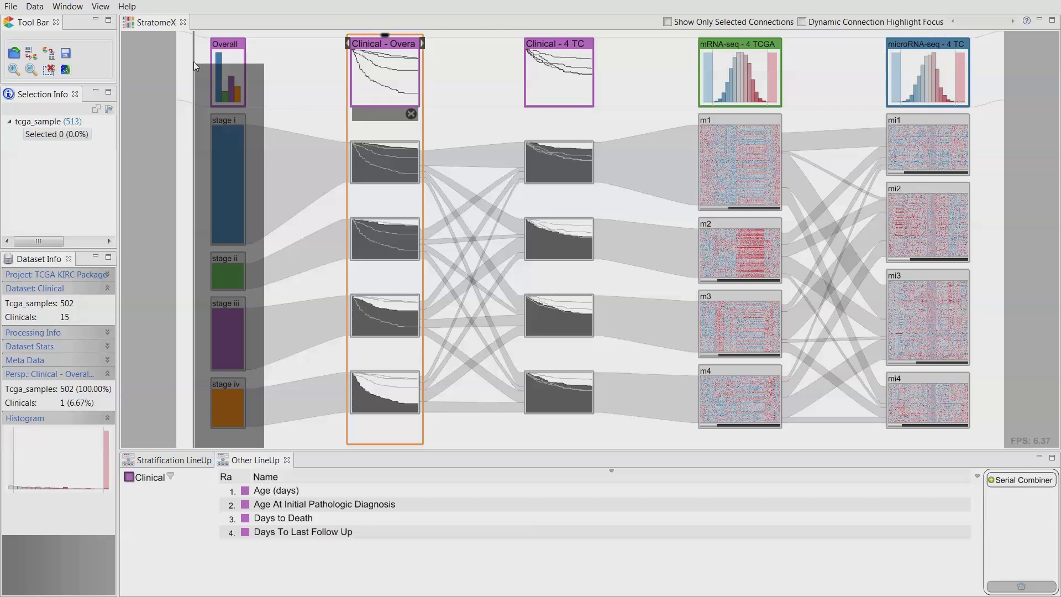
# Step: Move the stage survival column leftmost and select cluster m1 and its survival group
pyautogui.moveTo(193, 66); pyautogui.dragTo(193, 67)
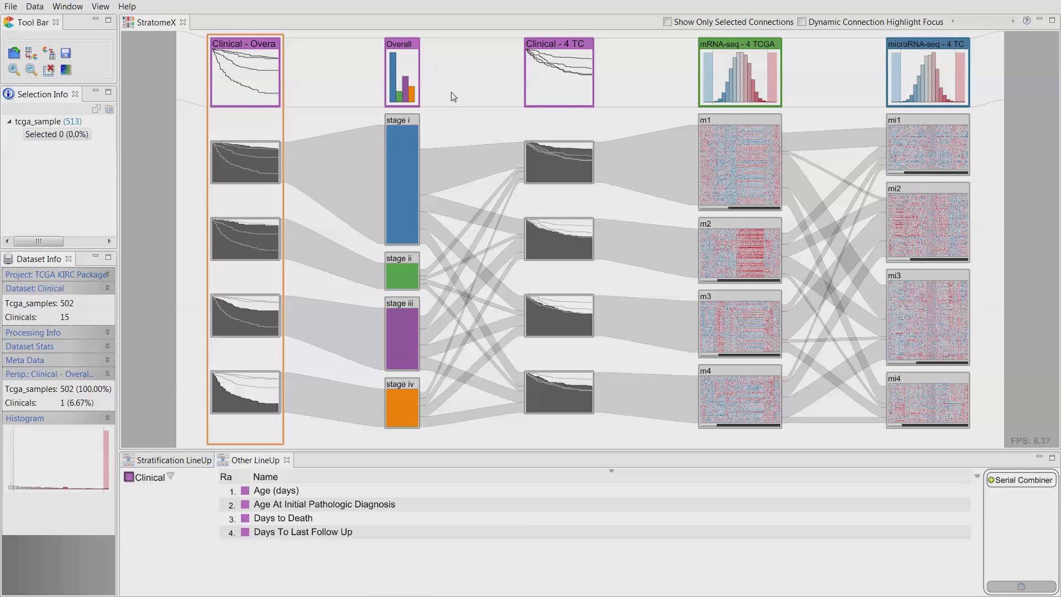
pyautogui.click(723, 159)
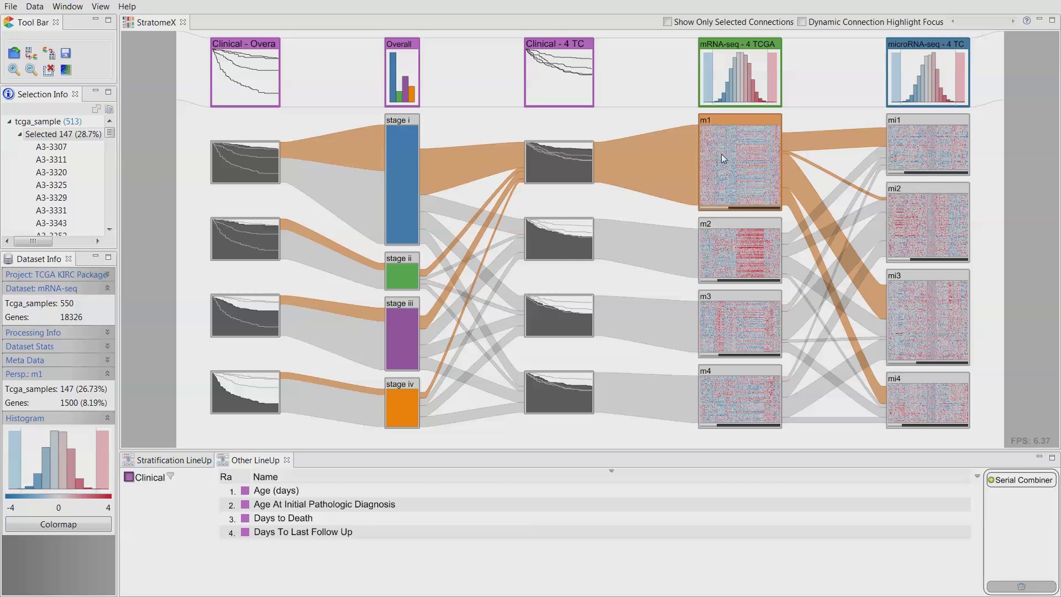
pyautogui.click(565, 173)
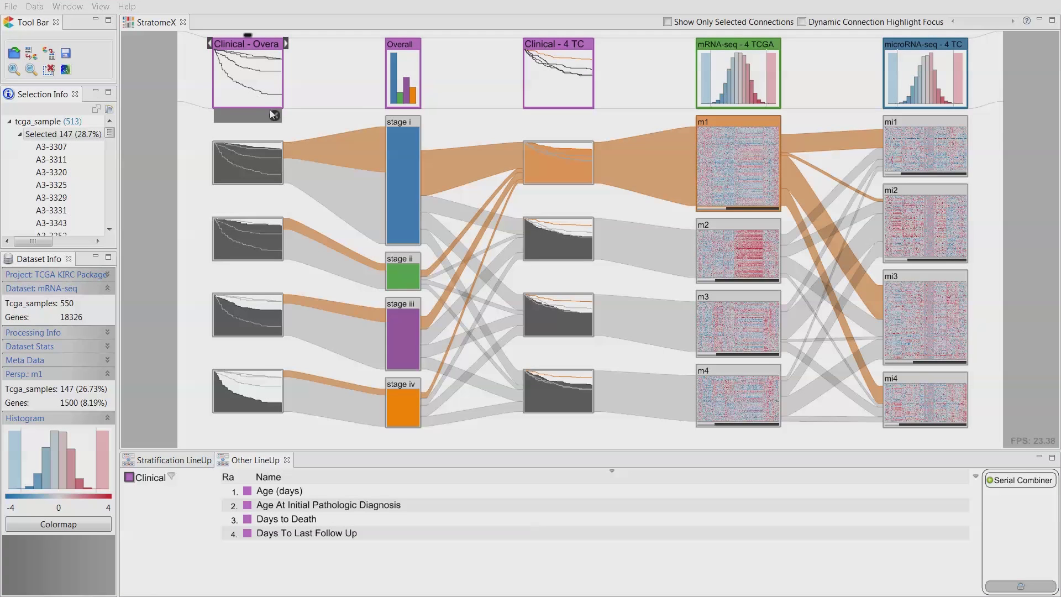
# Step: Remove the stage survival, Overall, clinical survival and microRNA-seq columns
pyautogui.click(275, 117)
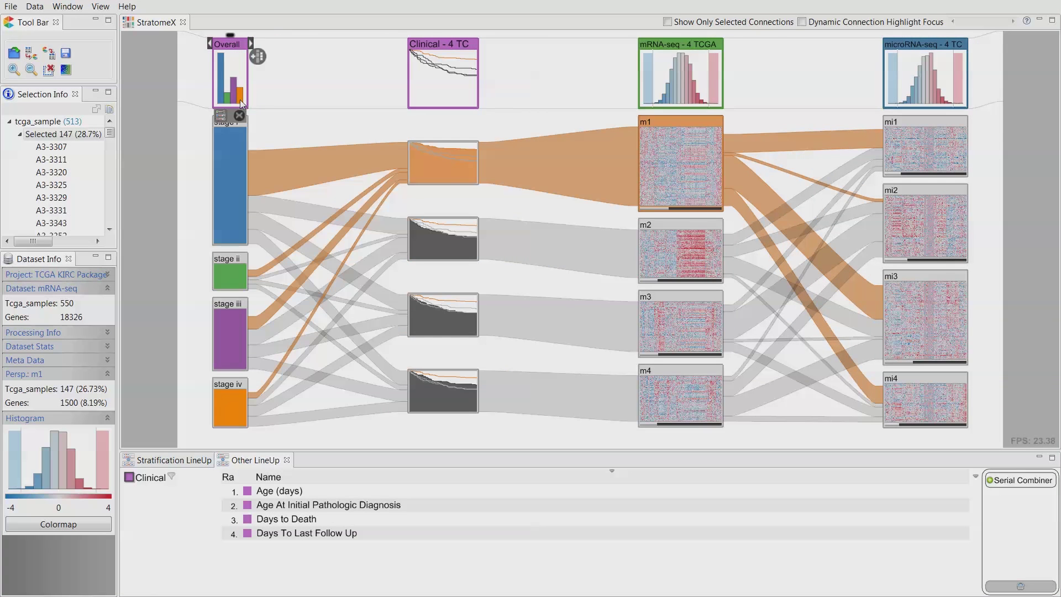
pyautogui.click(242, 116)
pyautogui.click(274, 117)
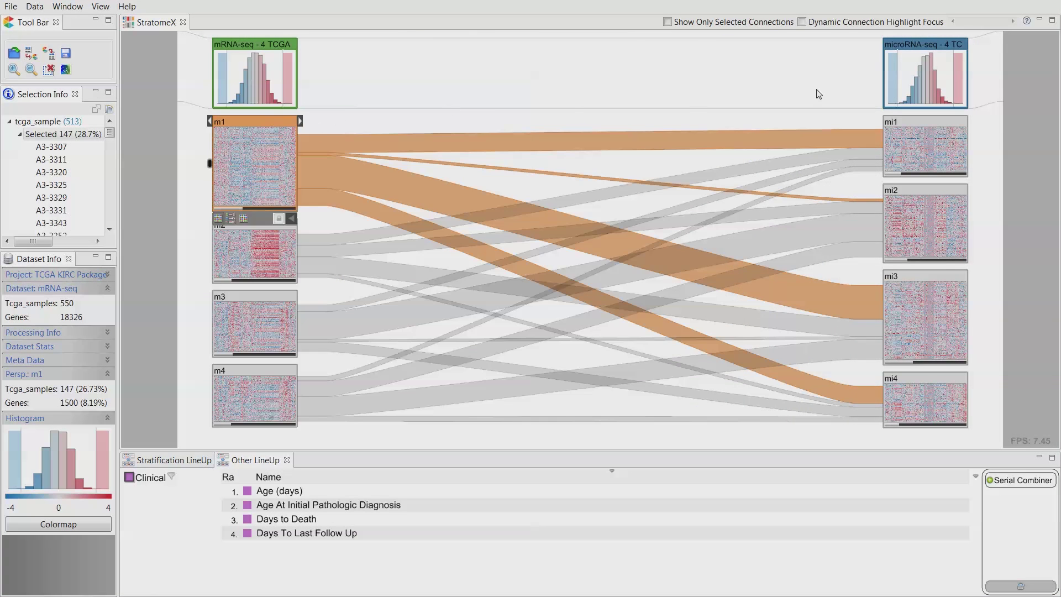
pyautogui.click(961, 118)
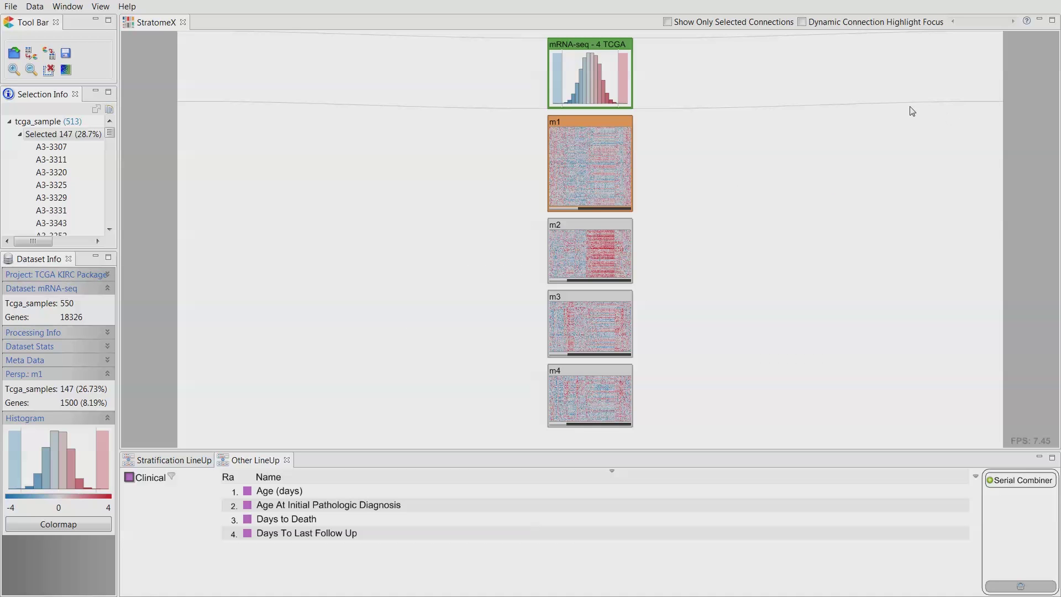
# Step: Add a pathway column found with PAGE scoring, using cluster m4 as the query
pyautogui.click(819, 78)
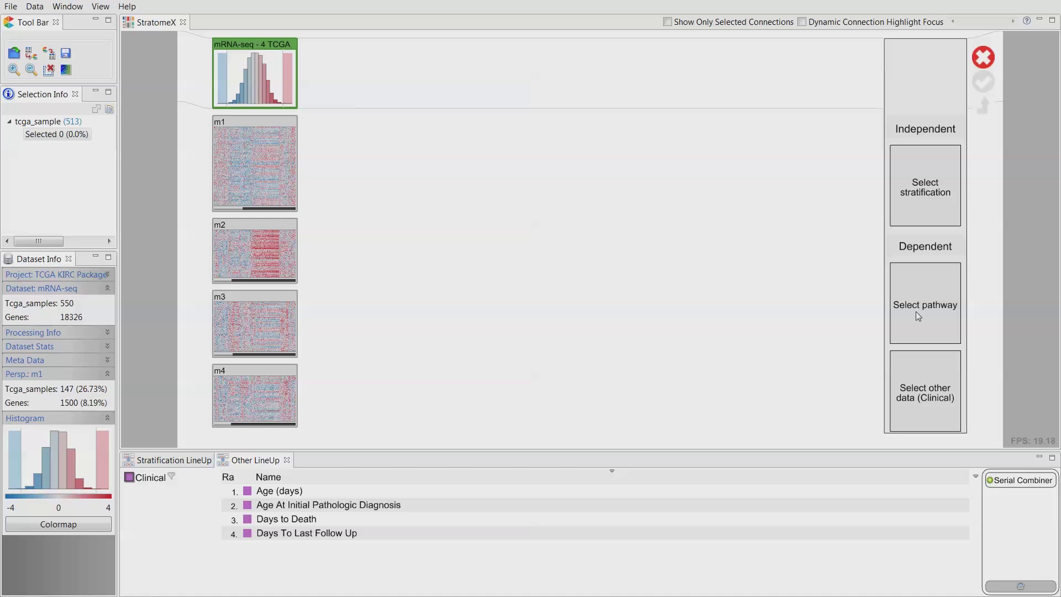
pyautogui.click(918, 316)
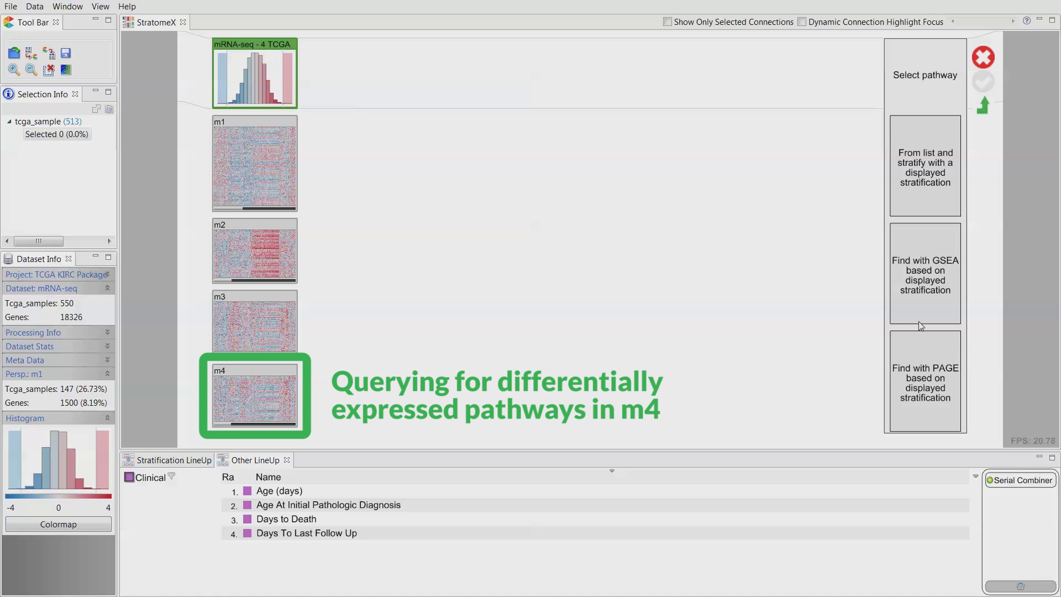
pyautogui.click(919, 361)
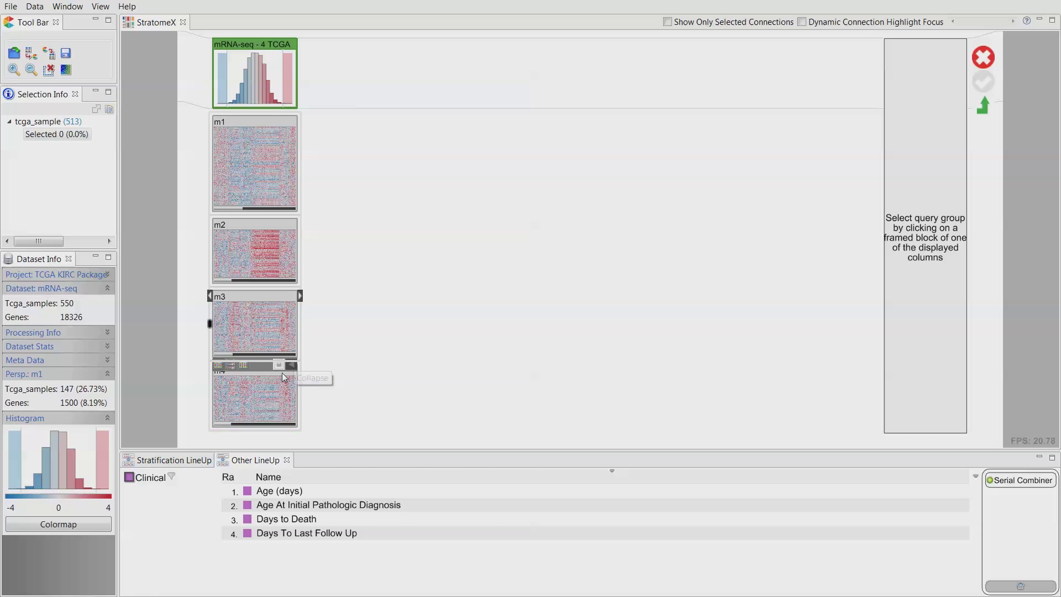
pyautogui.click(270, 383)
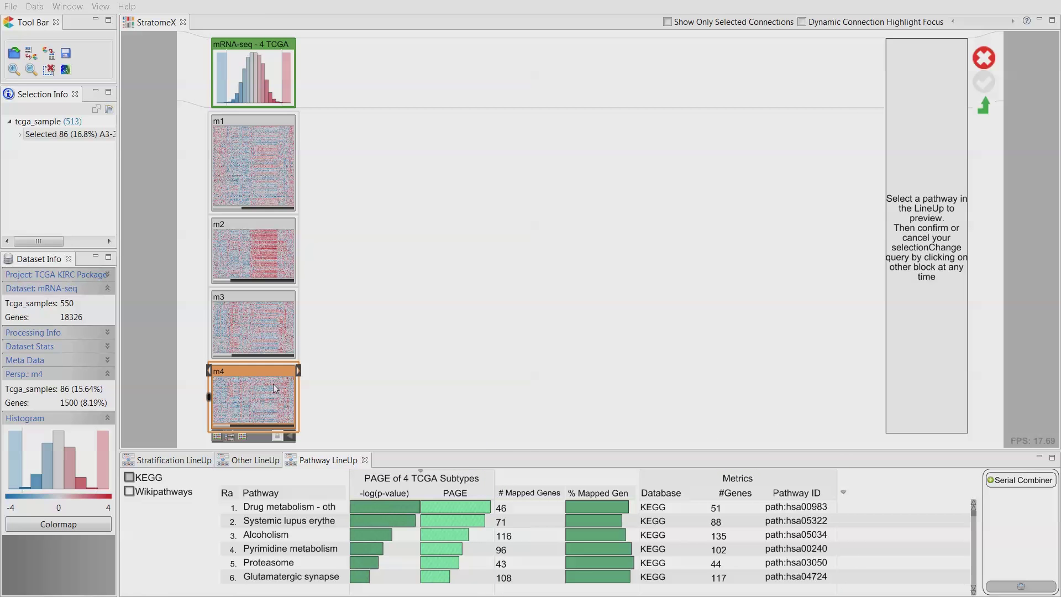
# Step: Preview the top Drug metabolism pathway and set the view scaling factor to 0.87
pyautogui.click(280, 509)
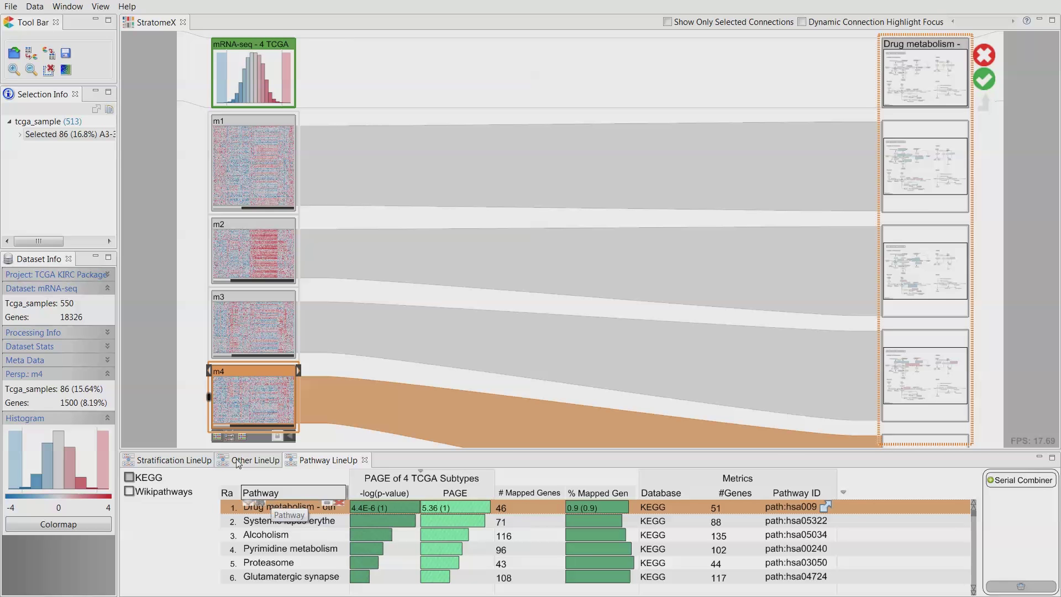
pyautogui.click(11, 6)
pyautogui.click(35, 93)
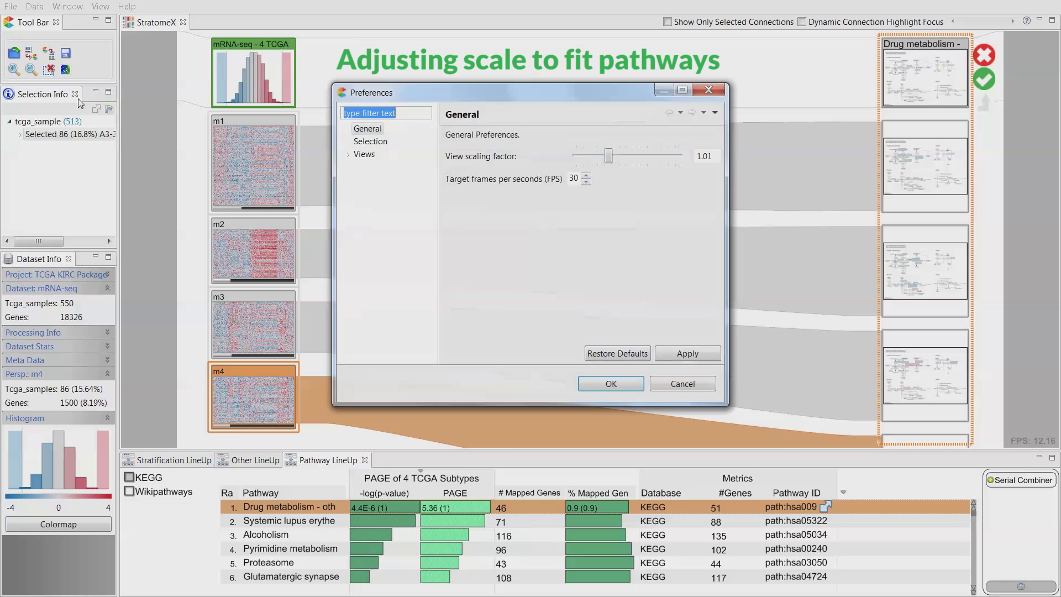
pyautogui.moveTo(608, 157); pyautogui.dragTo(605, 160)
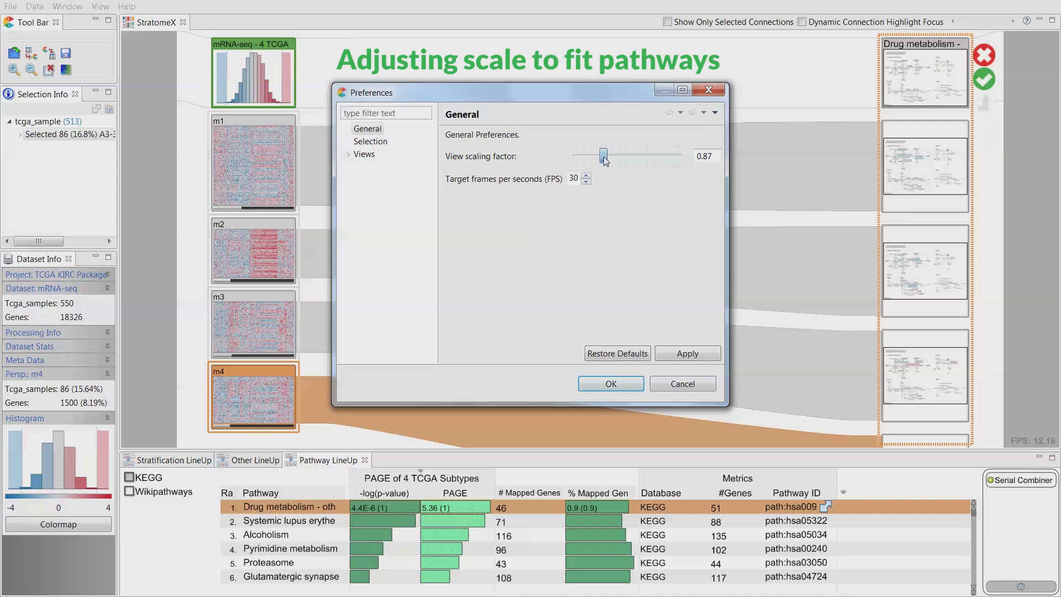
pyautogui.click(687, 354)
pyautogui.click(630, 386)
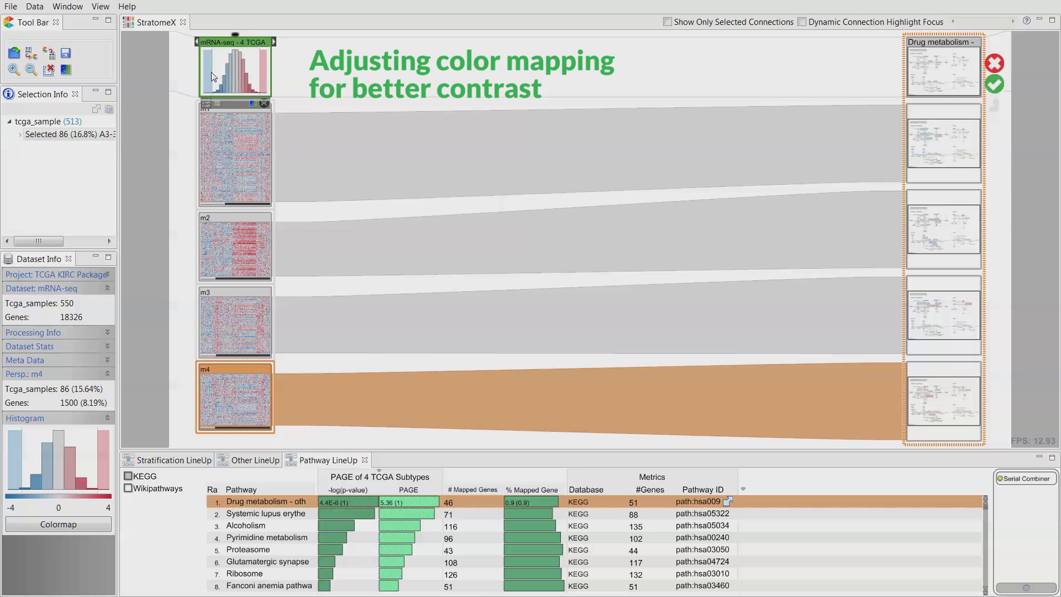
# Step: Narrow the mRNA-seq colour-map range for stronger contrast, then add the Ribosome pathway column beside m1–m4
pyautogui.moveTo(213, 76); pyautogui.dragTo(249, 79)
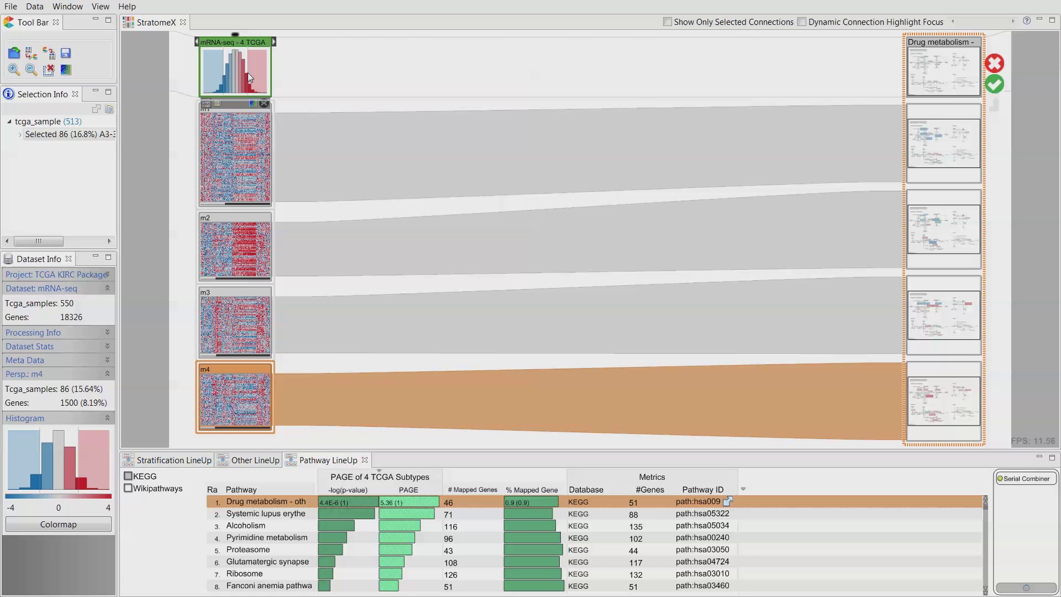
pyautogui.click(248, 550)
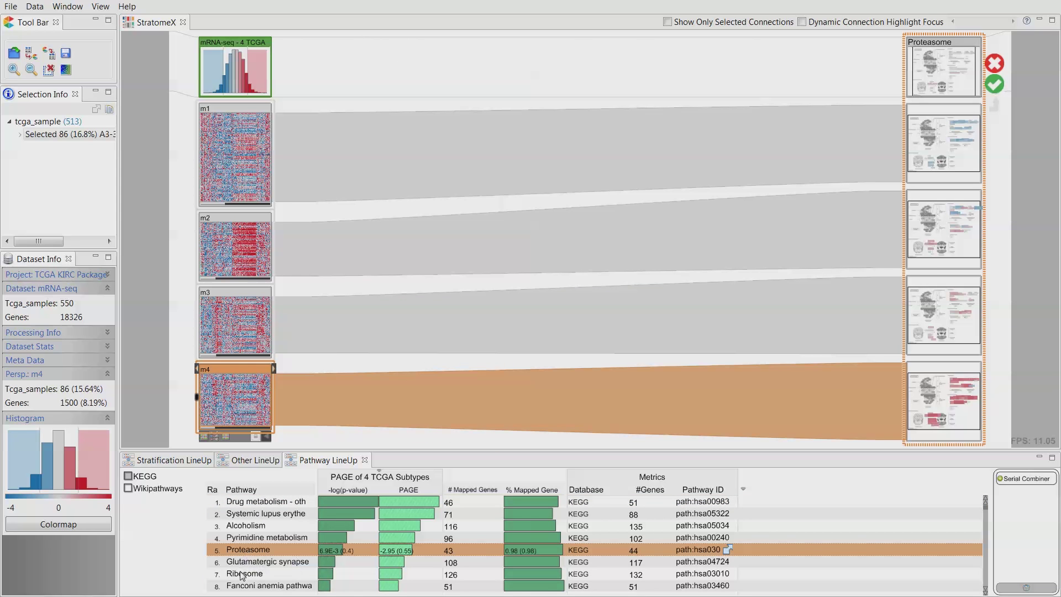
pyautogui.click(243, 574)
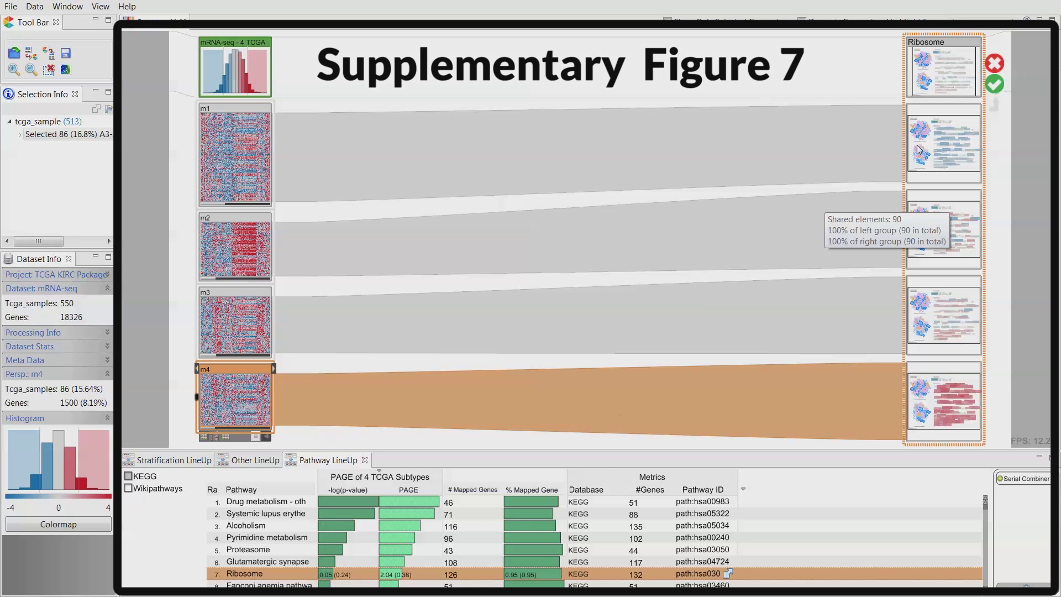
pyautogui.click(994, 84)
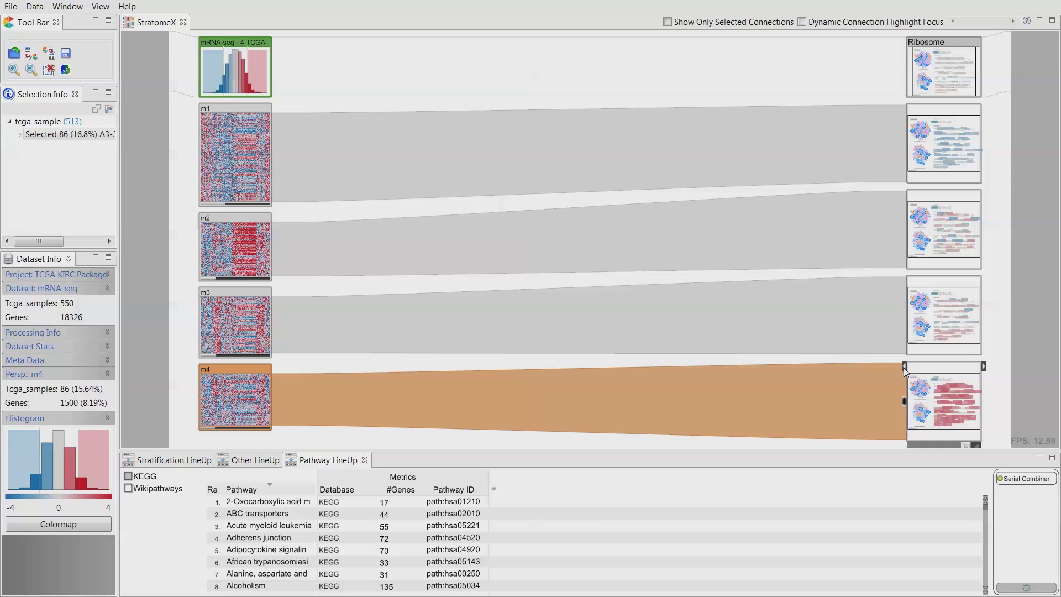
# Step: Open the Ribosome pathway in detail for cluster m4, then close that detail view
pyautogui.doubleClick(905, 371)
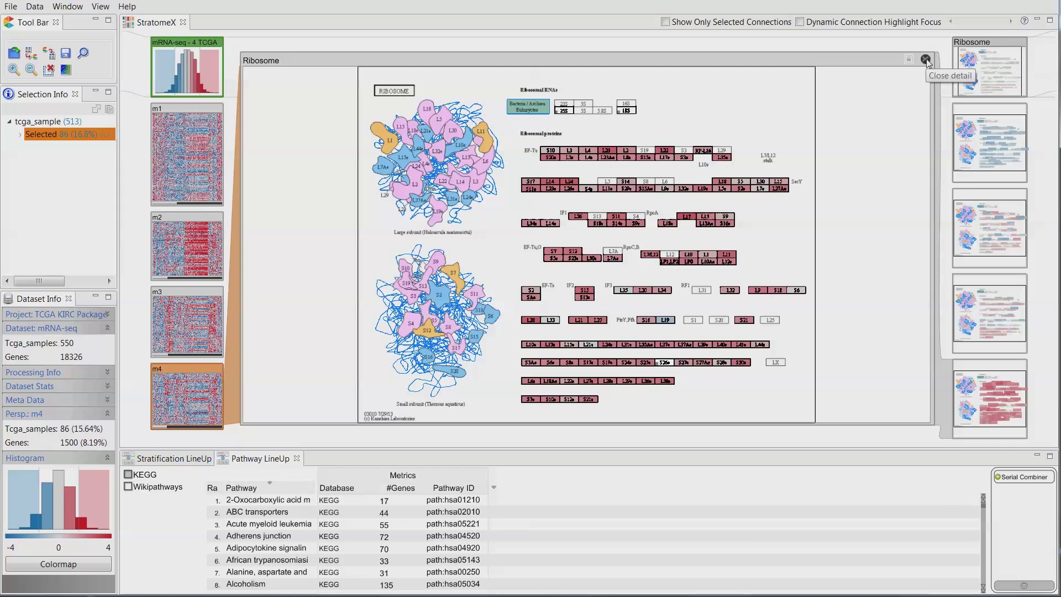
pyautogui.click(925, 60)
# Step: Remove the Ribosome column and rank Copy Number stratifications instead of mRNA-seq
pyautogui.click(975, 113)
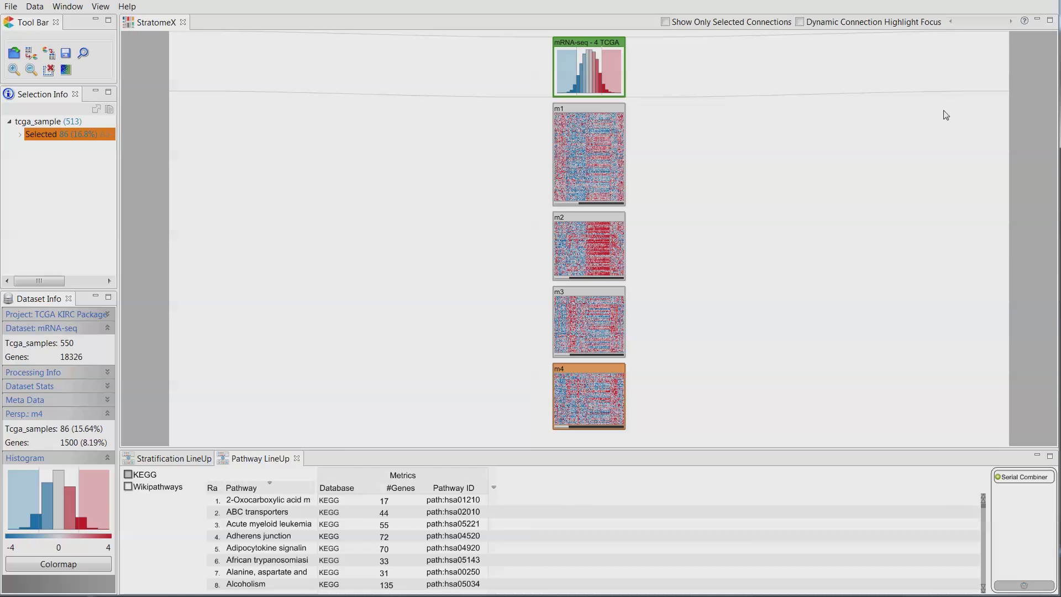
pyautogui.click(186, 459)
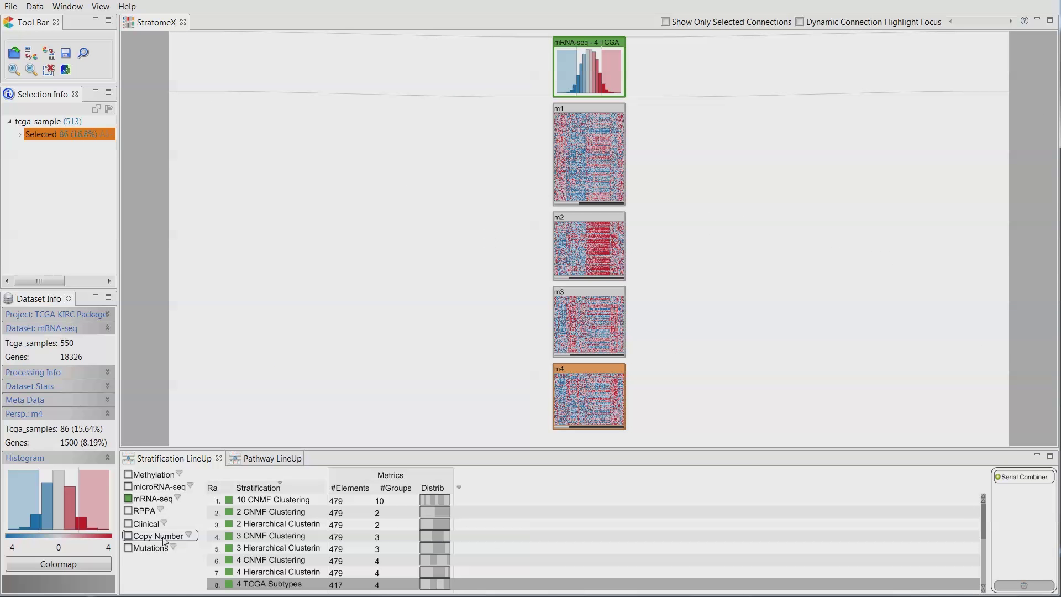
pyautogui.click(128, 535)
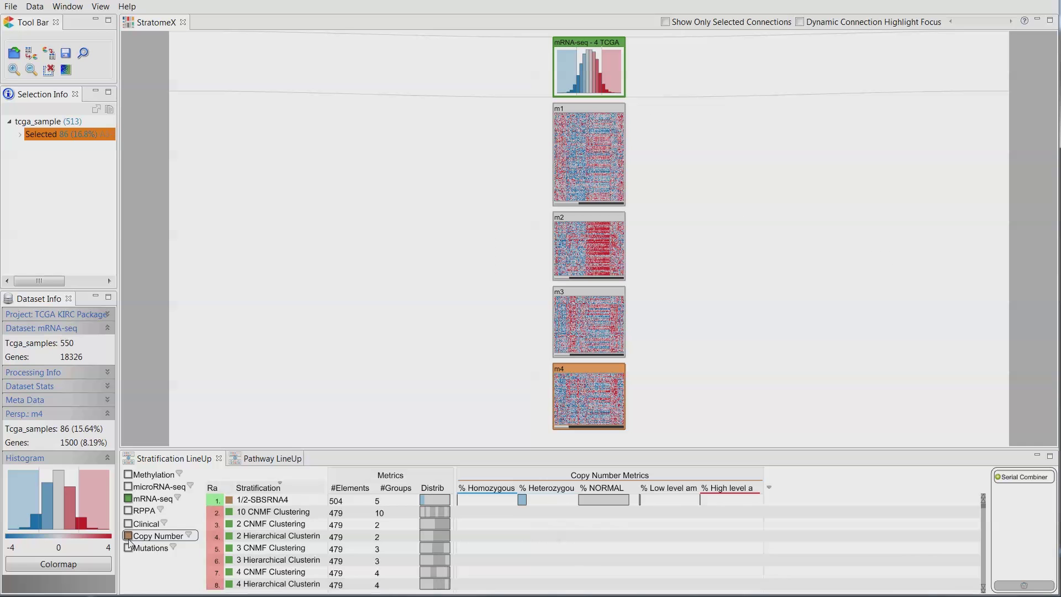
pyautogui.click(128, 498)
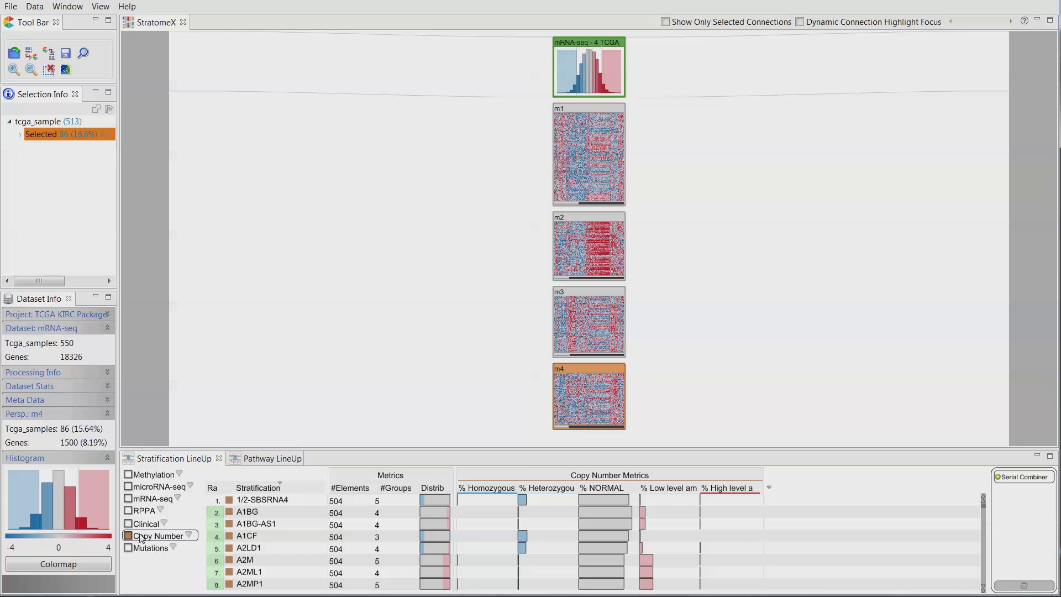
# Step: Load vogelstein_gene_classification.txt as a GENE grouping for the Copy Number dataset
pyautogui.rightClick(142, 537)
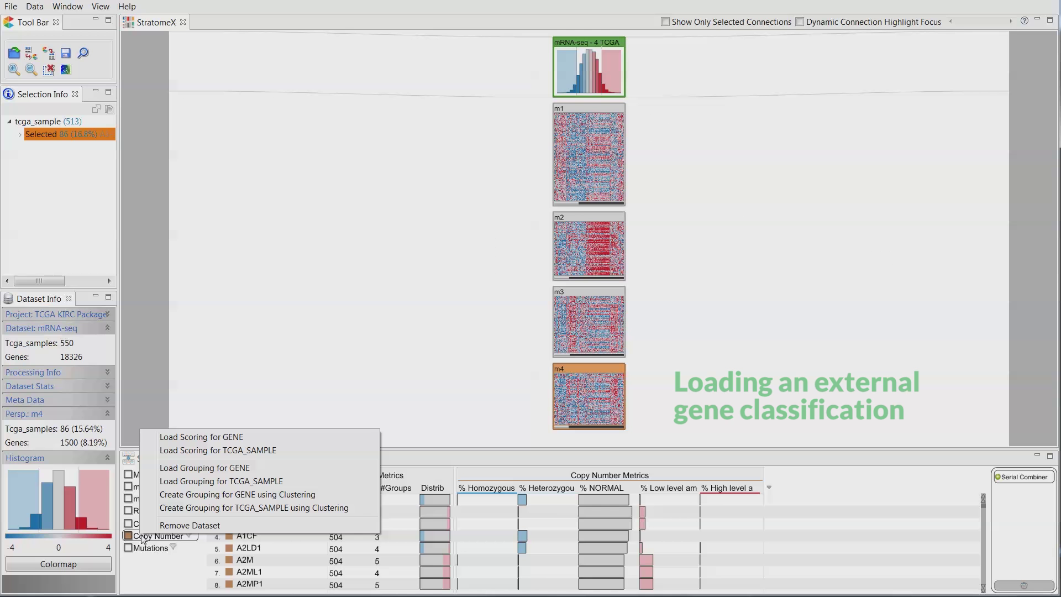
pyautogui.click(188, 469)
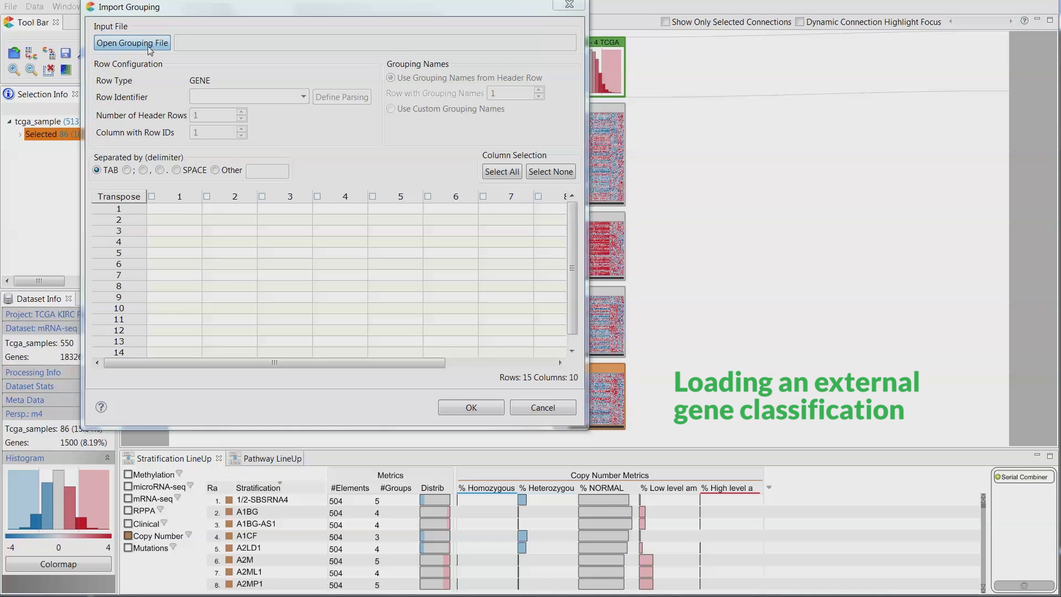
pyautogui.click(148, 47)
pyautogui.click(241, 180)
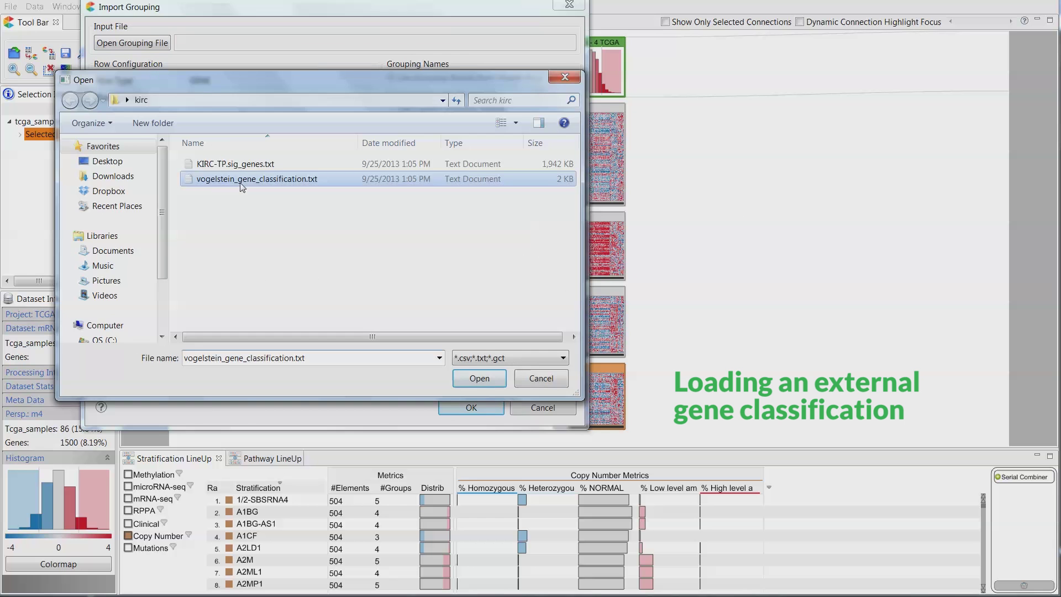
pyautogui.doubleClick(240, 183)
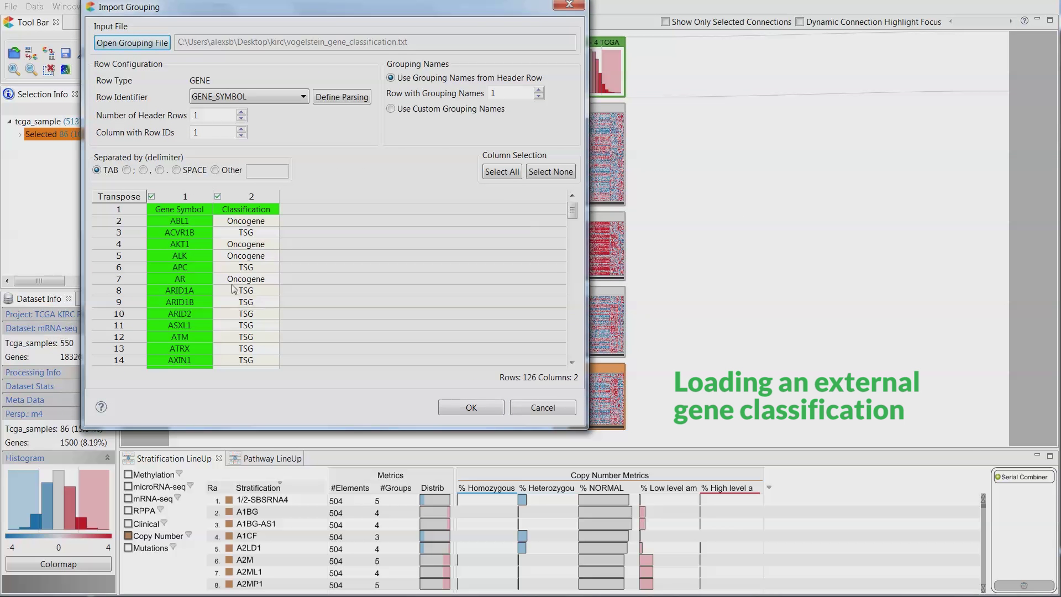
pyautogui.click(474, 408)
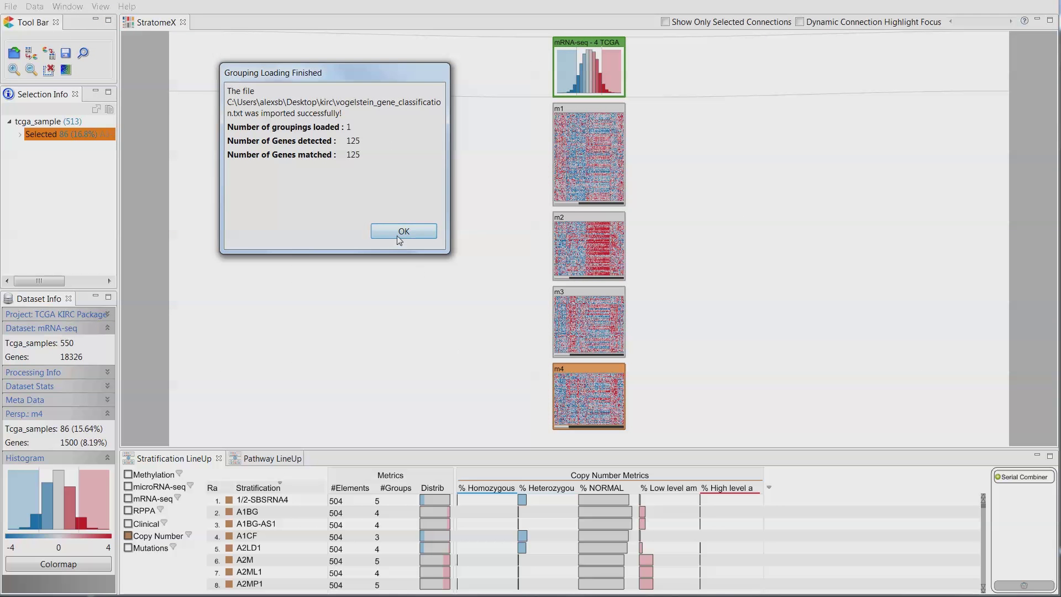
pyautogui.click(398, 233)
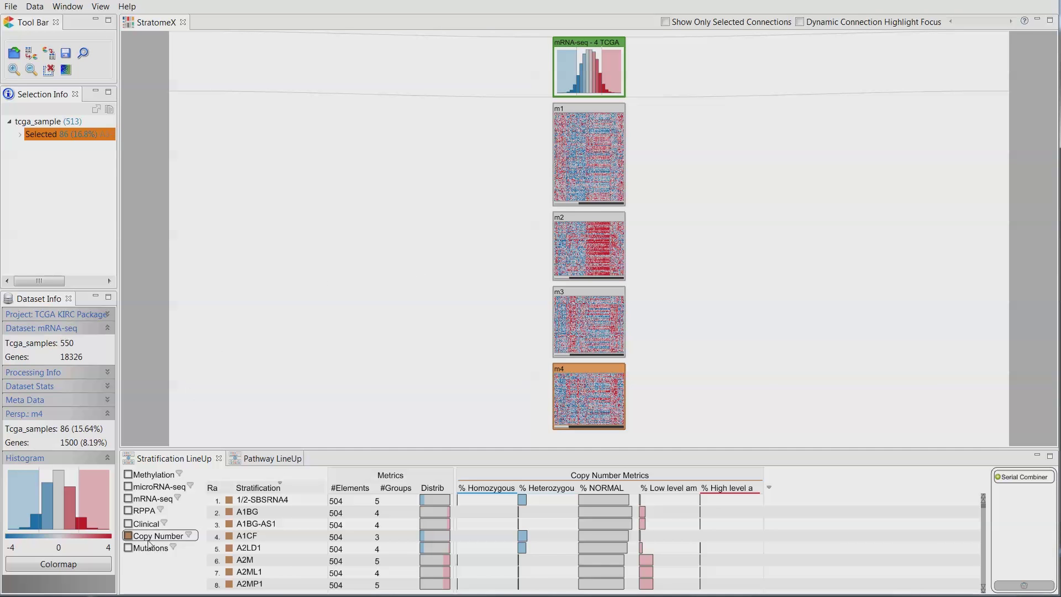
# Step: Filter the Classification column to keep only TSG genes, excluding <None> and Oncogene
pyautogui.click(129, 537)
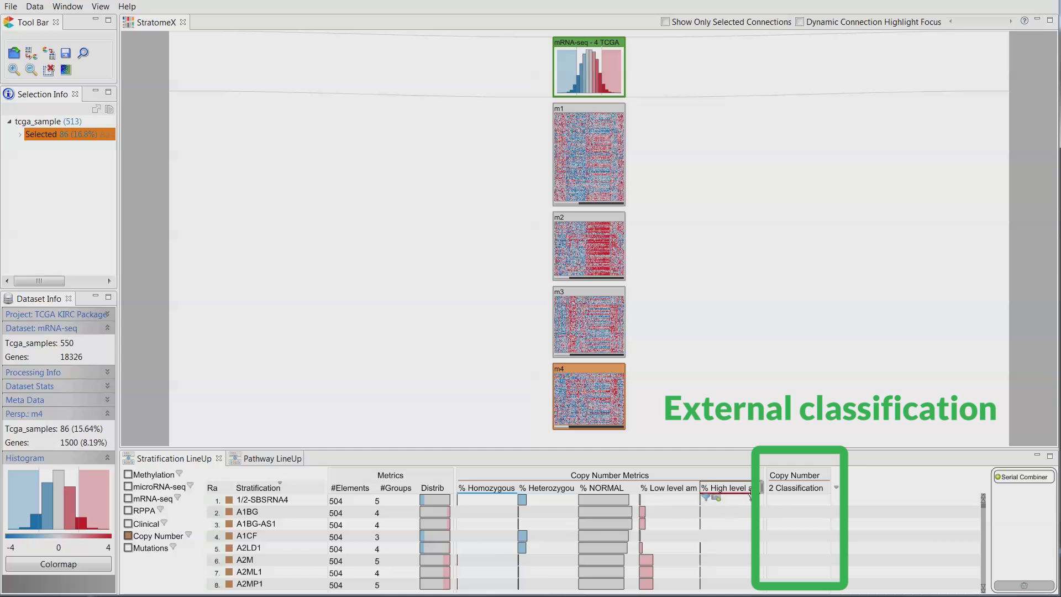
pyautogui.click(773, 499)
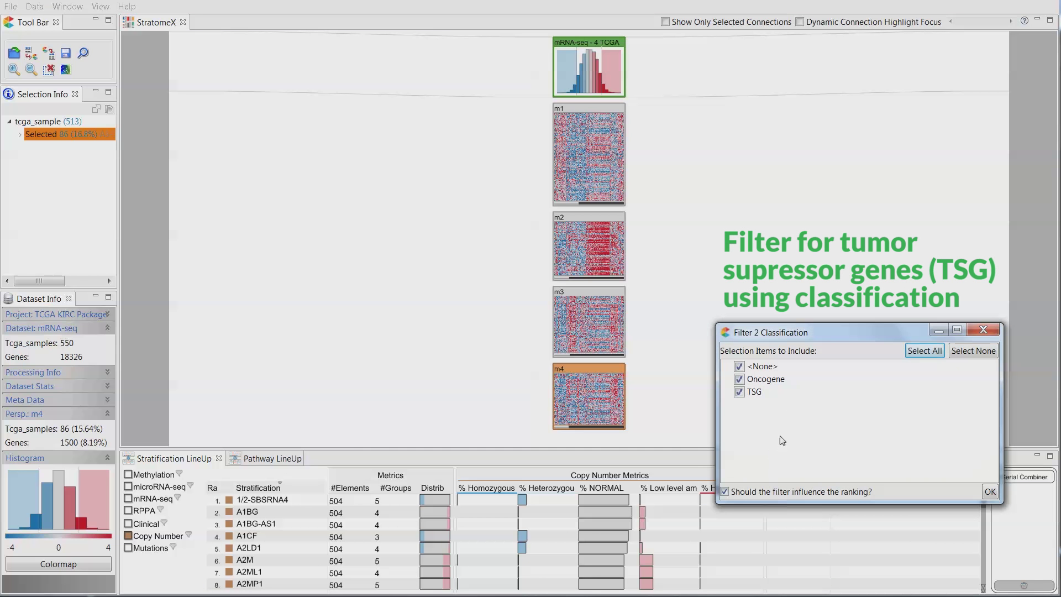
pyautogui.click(739, 367)
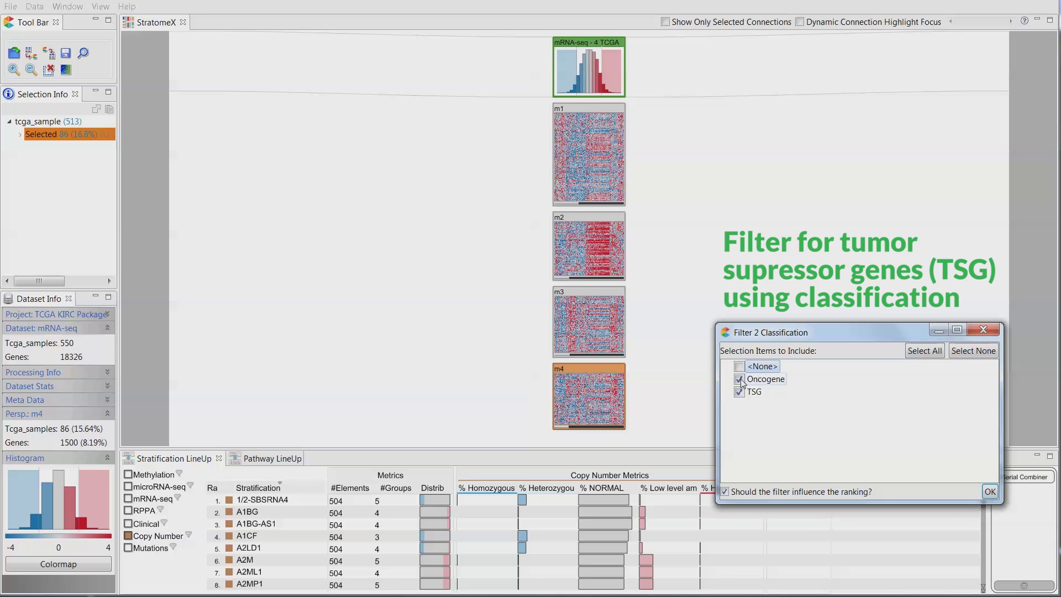
pyautogui.click(990, 493)
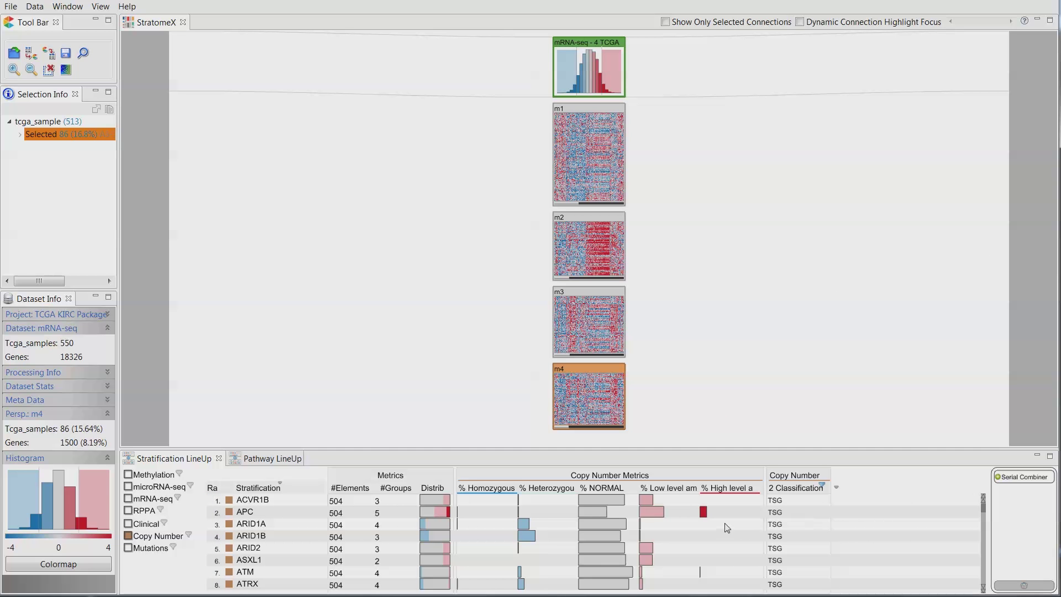
# Step: Sort TSG genes by high, low, then homozygous deletion percentage and add VHL as a column
pyautogui.click(733, 489)
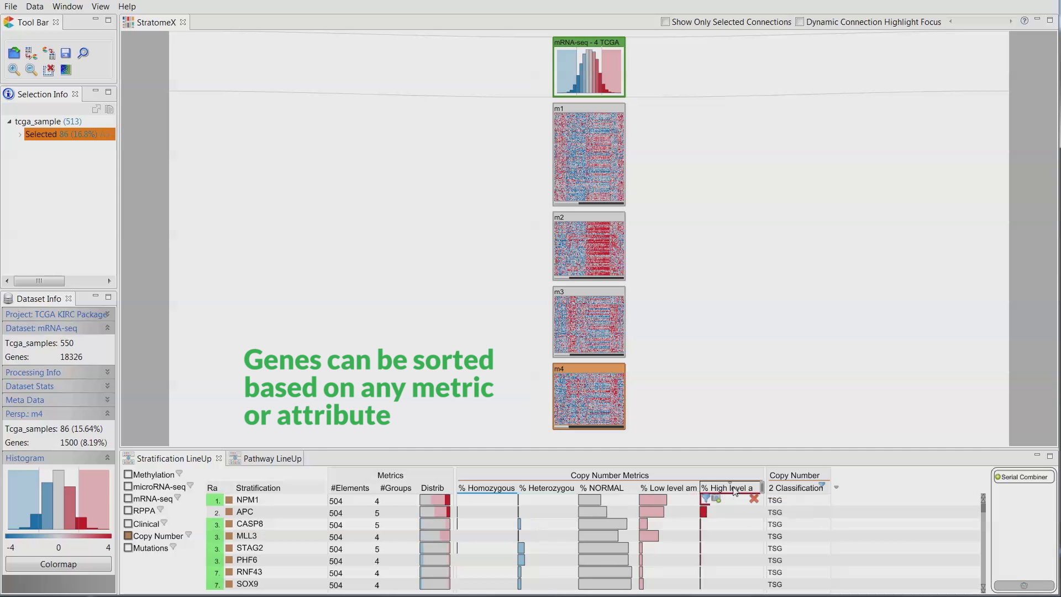
pyautogui.click(674, 489)
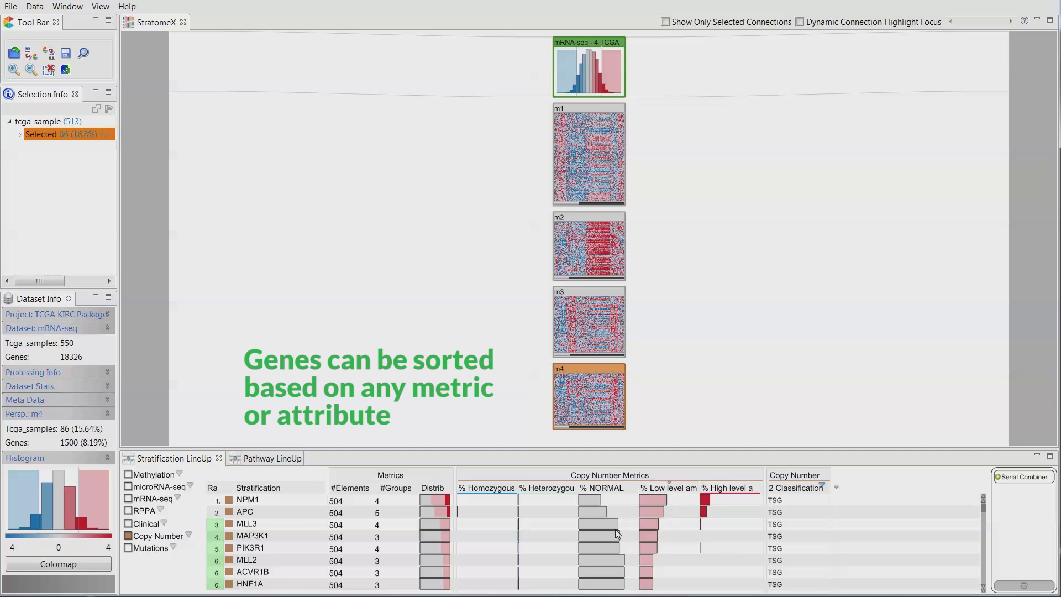
pyautogui.click(480, 490)
pyautogui.click(296, 511)
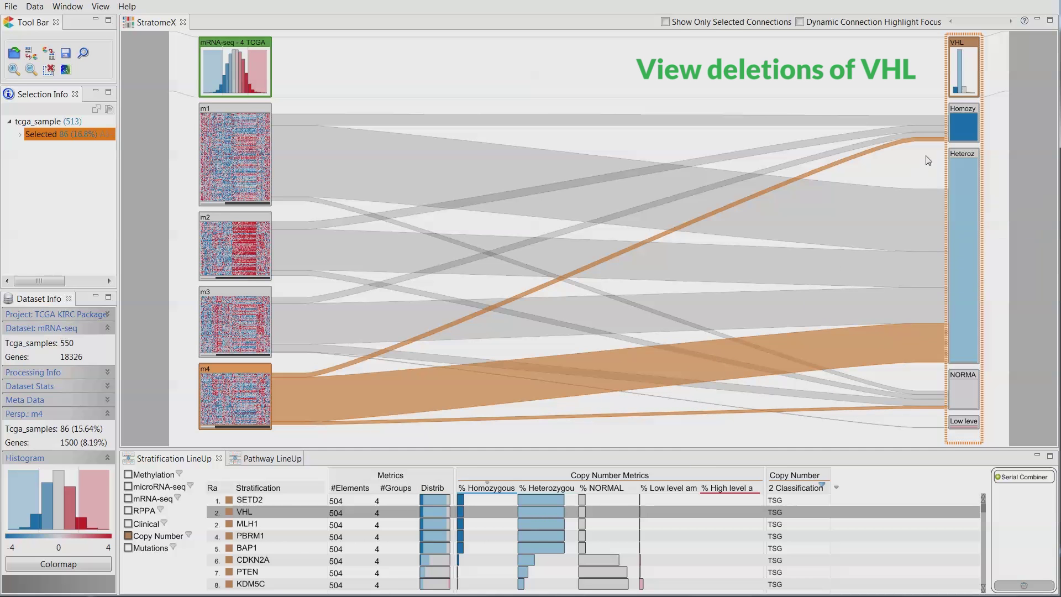
# Step: Delete the VHL column with its Remove column X, leaving clusters m1–m4
pyautogui.moveTo(956, 108)
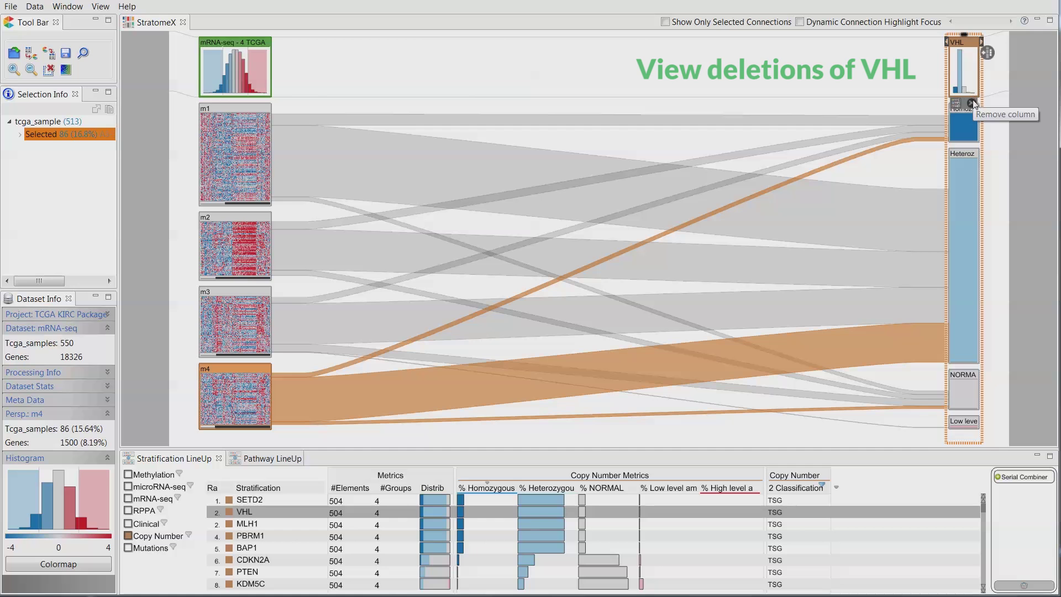
pyautogui.click(972, 103)
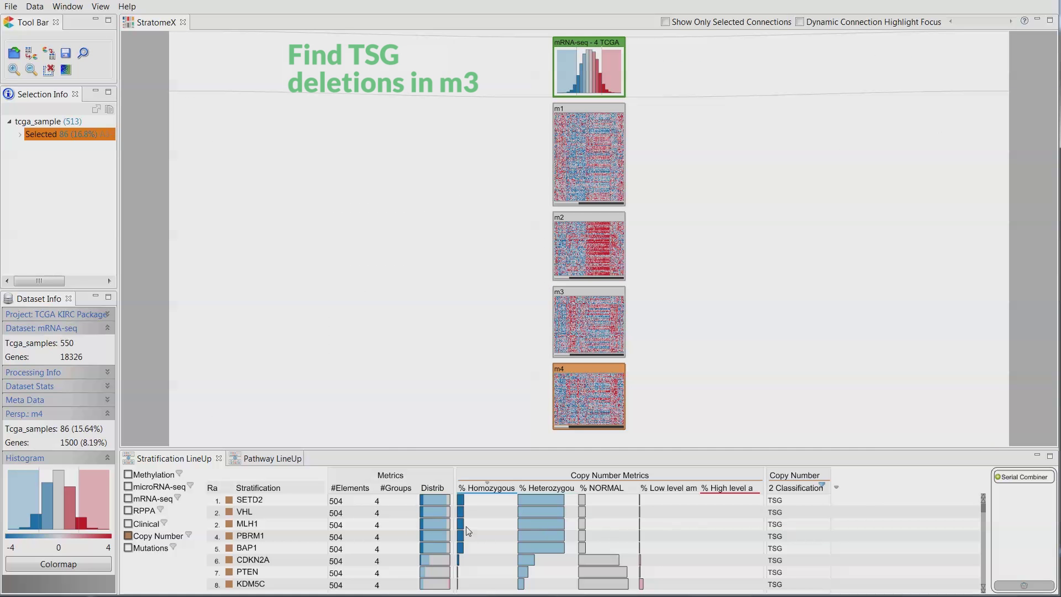
# Step: Filter copy-number categories to exclude low and high level amplification, with minimum set size 10
pyautogui.click(189, 534)
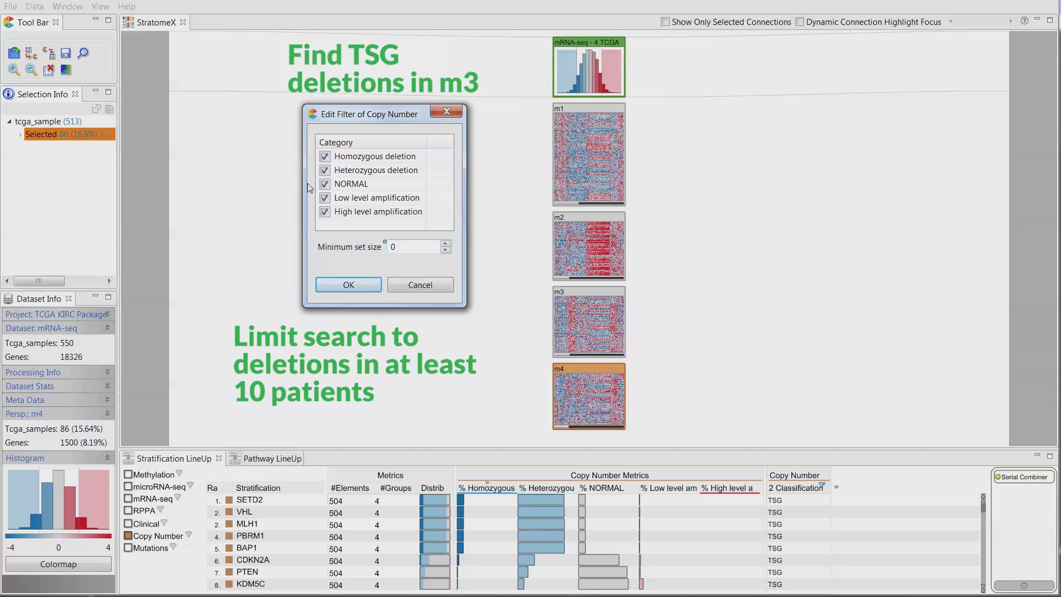
pyautogui.click(324, 199)
pyautogui.click(325, 211)
pyautogui.click(445, 243)
pyautogui.click(445, 244)
pyautogui.click(348, 284)
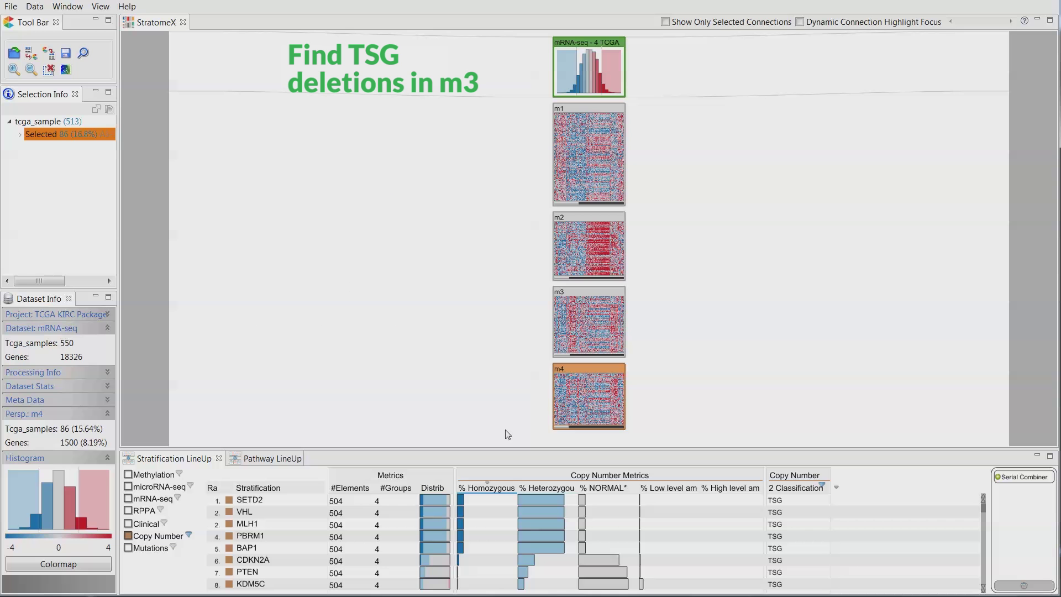
# Step: Add a stratification column found by overlap, using cluster m3 as the query group
pyautogui.moveTo(615, 410)
pyautogui.click(817, 71)
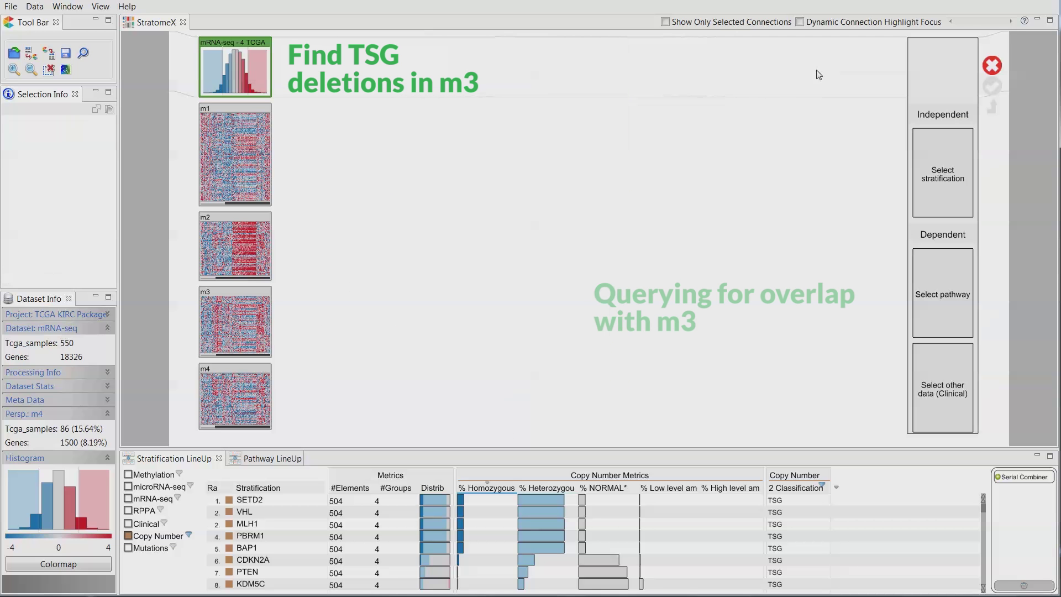
pyautogui.click(926, 157)
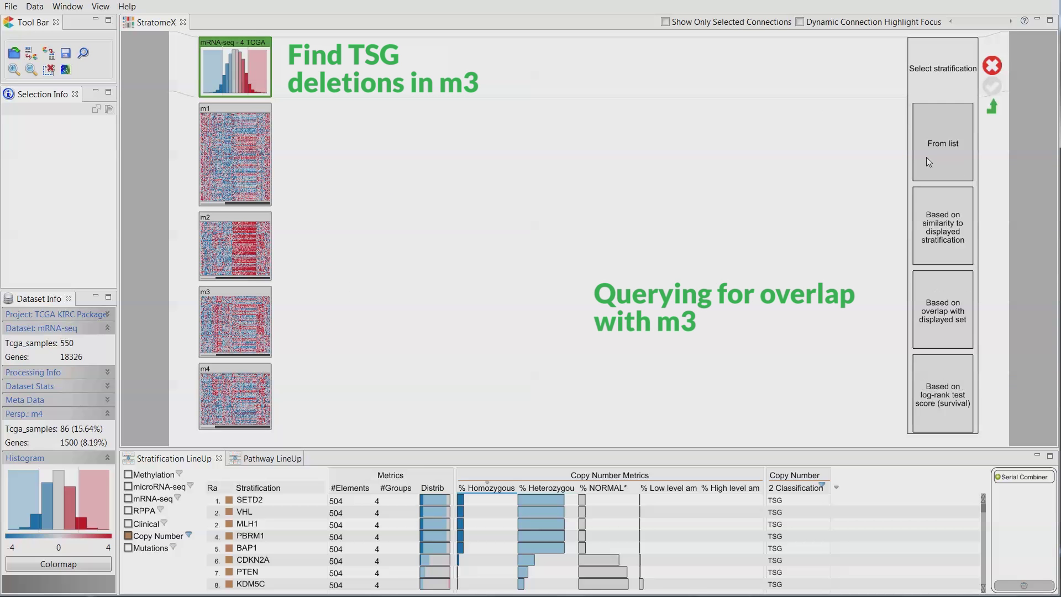
pyautogui.click(927, 293)
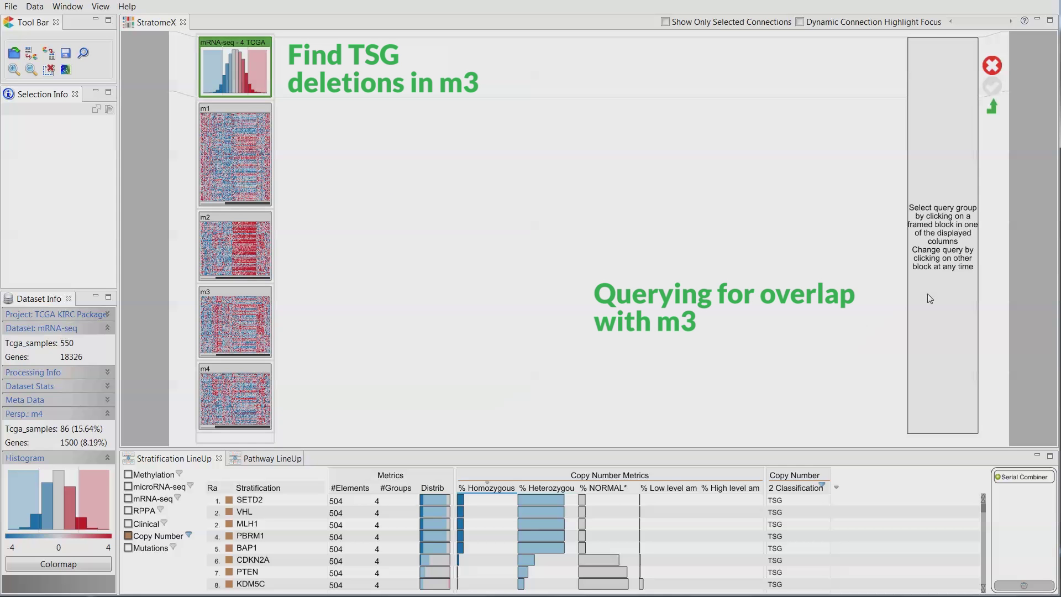
pyautogui.click(267, 343)
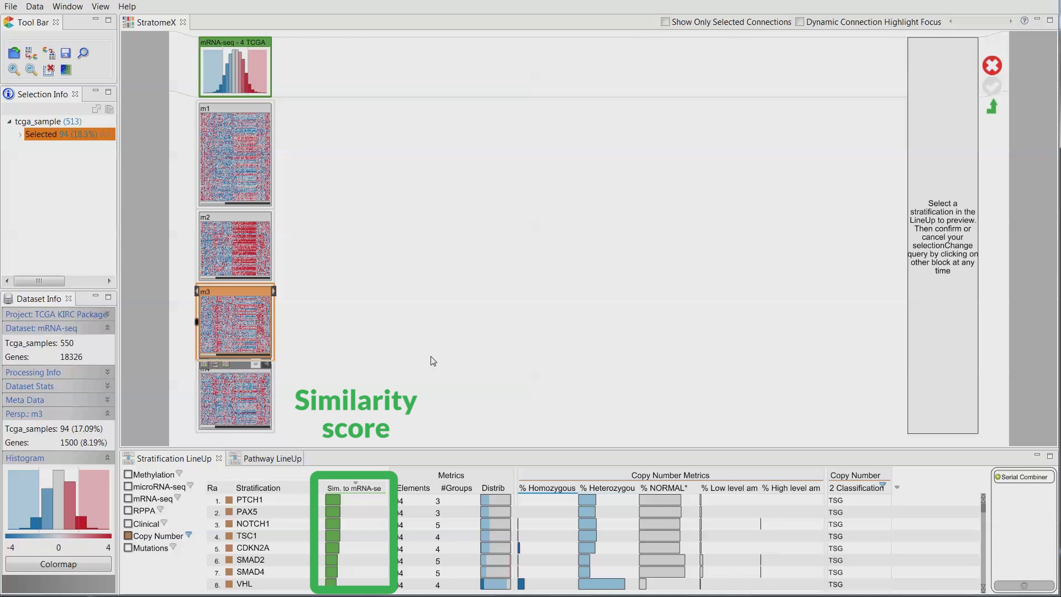
# Step: Preview the copy-number groups of PTCH1, PAX5, NOTCH1, TSC1 and CDKN2A against the clusters
pyautogui.click(293, 502)
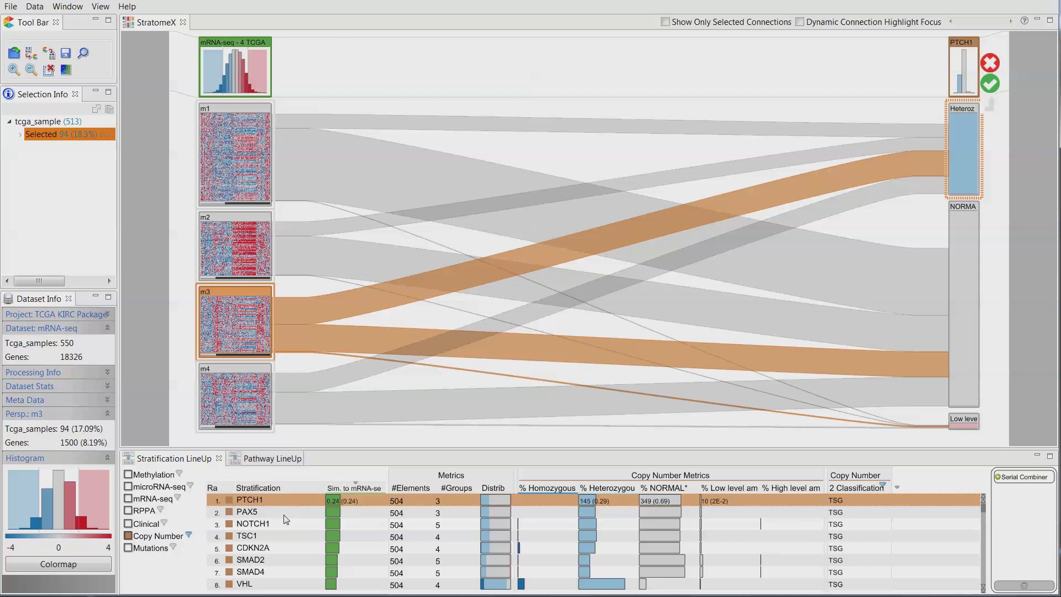
pyautogui.click(284, 515)
pyautogui.click(243, 523)
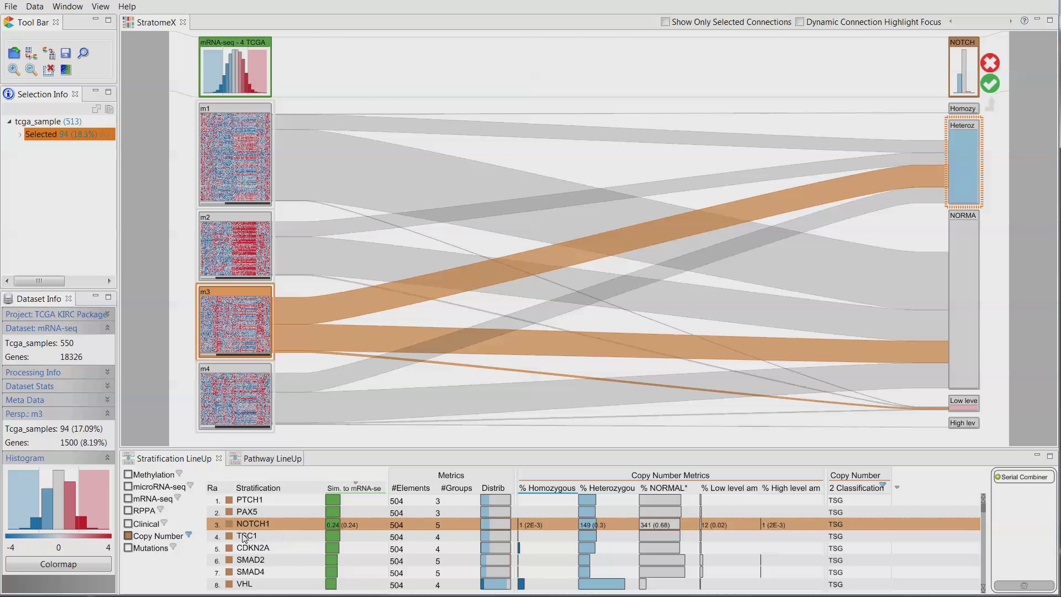
pyautogui.click(243, 538)
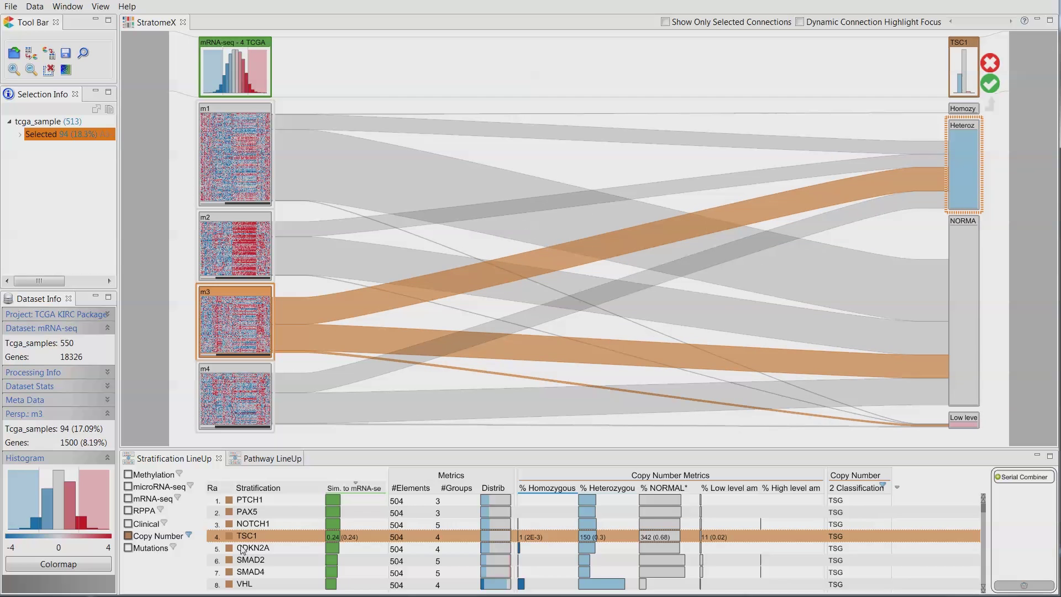
pyautogui.click(241, 549)
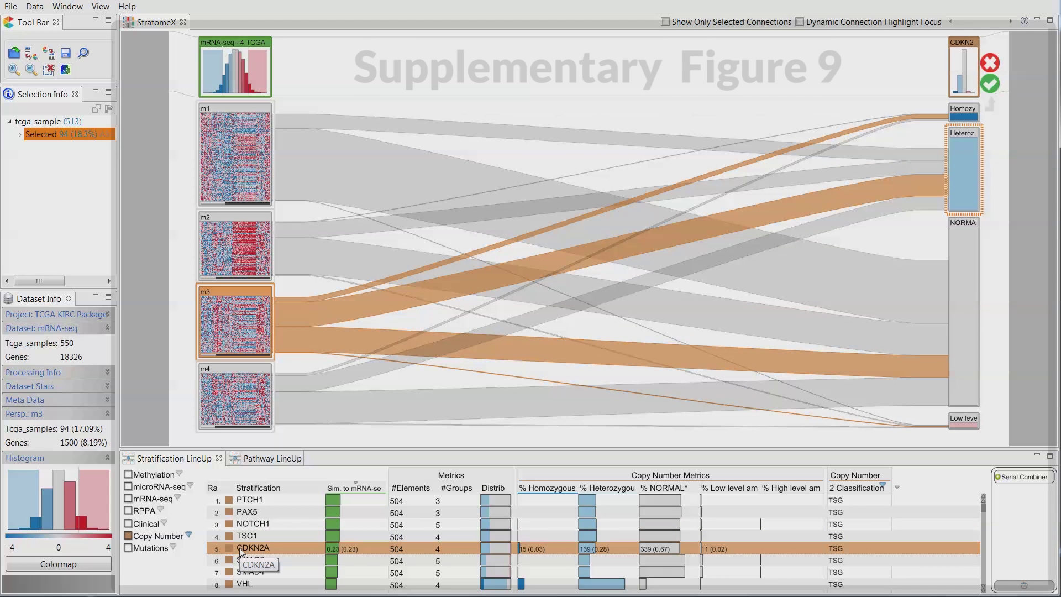
# Step: Keep CDKN2A as a column and select the m3 patients in its deletion group
pyautogui.click(991, 83)
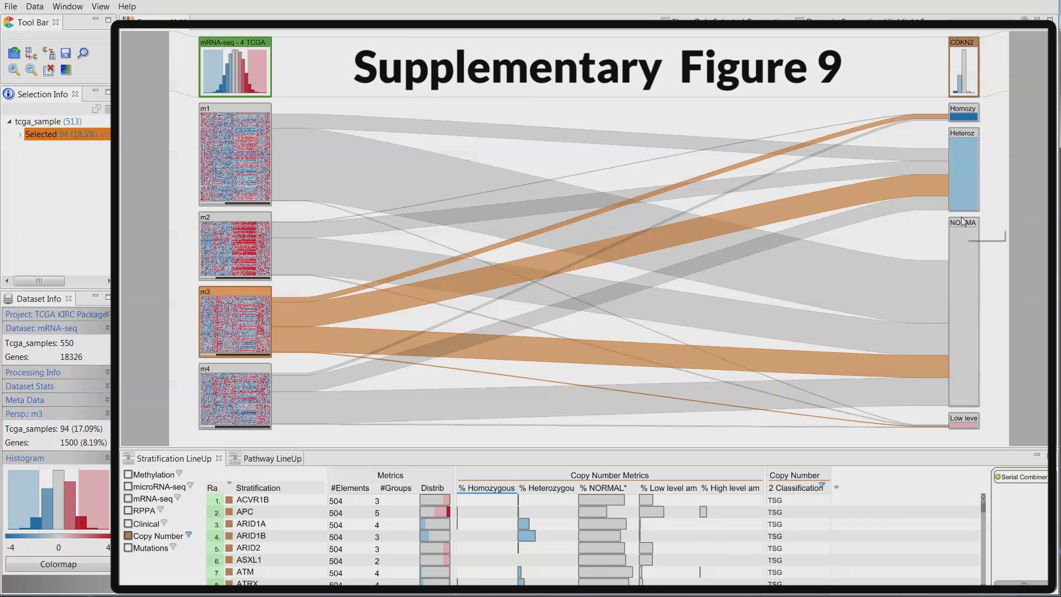
pyautogui.click(906, 191)
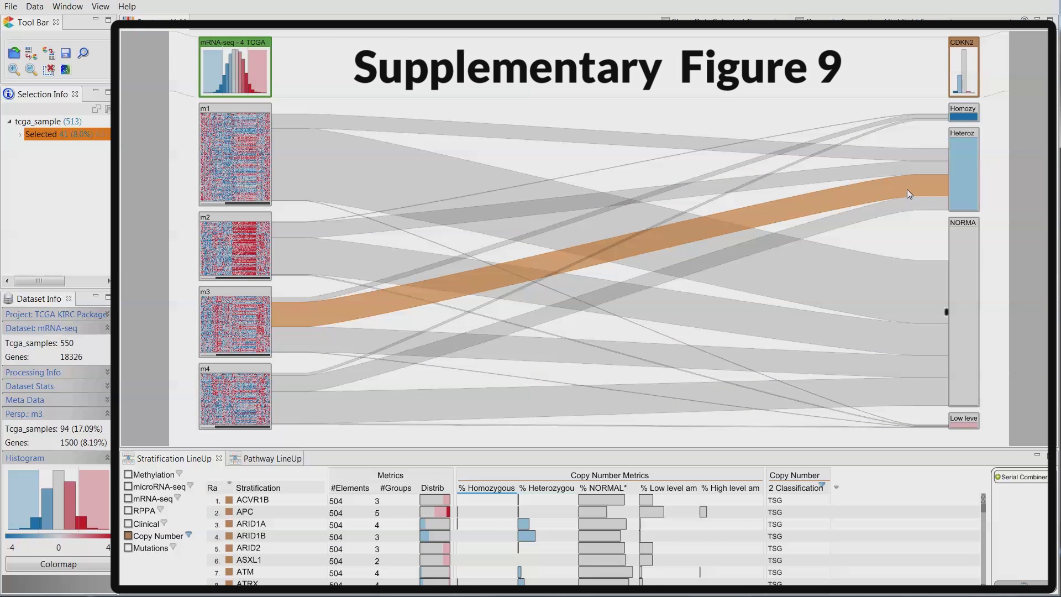
pyautogui.click(751, 167)
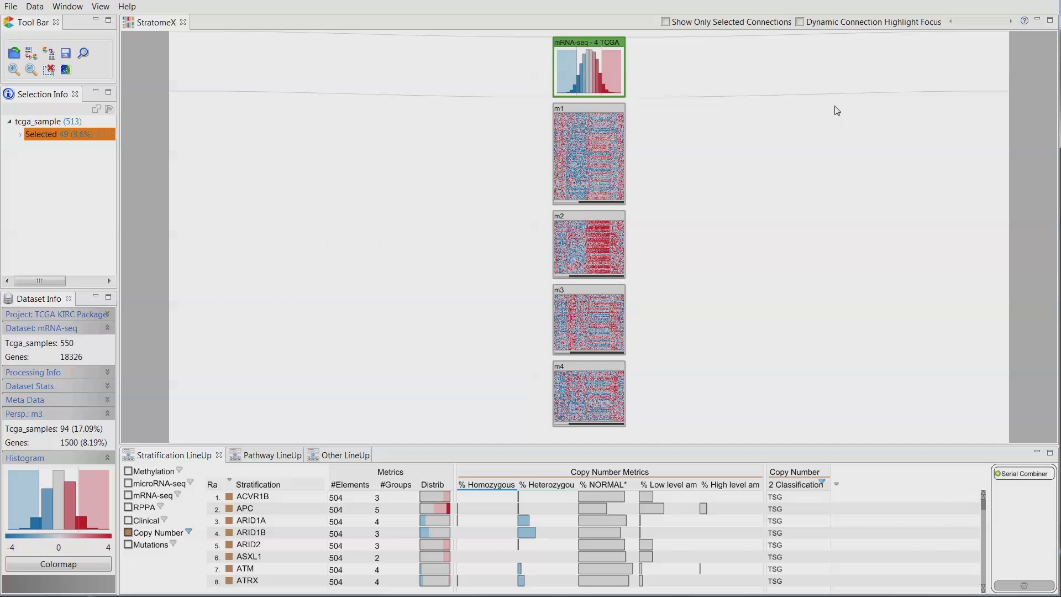
# Step: Remove the mRNA-seq column, rank Mutations, and open KIRC-TP.sig_genes.txt as a GENE score file
pyautogui.click(618, 103)
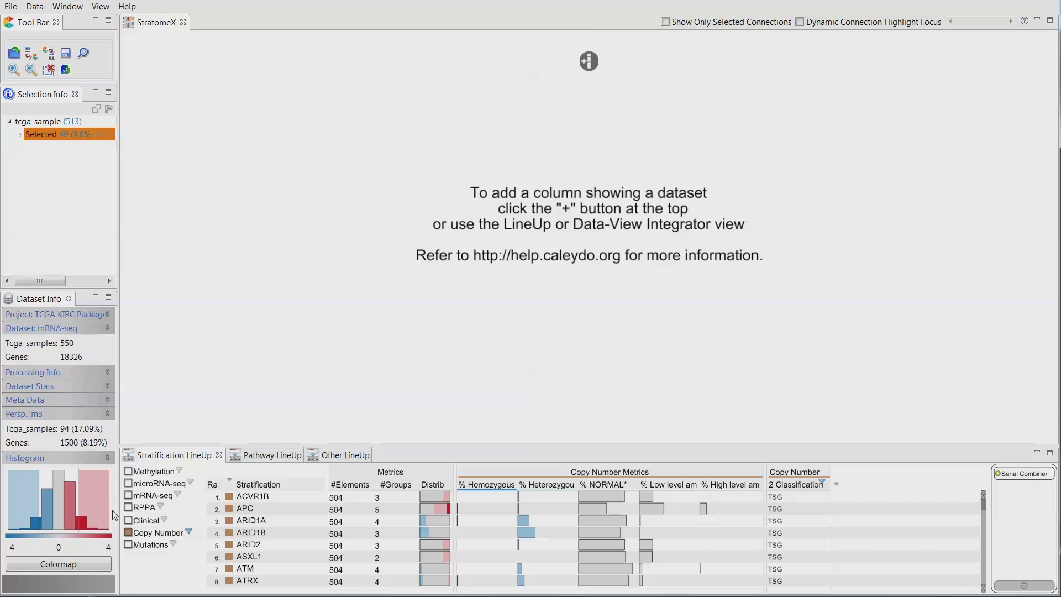
pyautogui.click(147, 545)
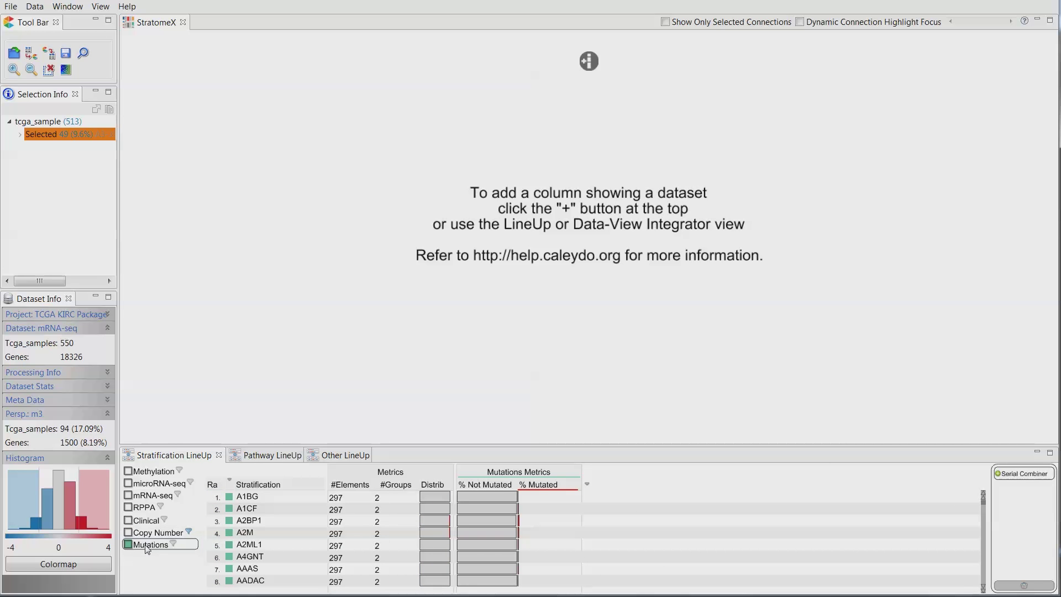
pyautogui.rightClick(146, 545)
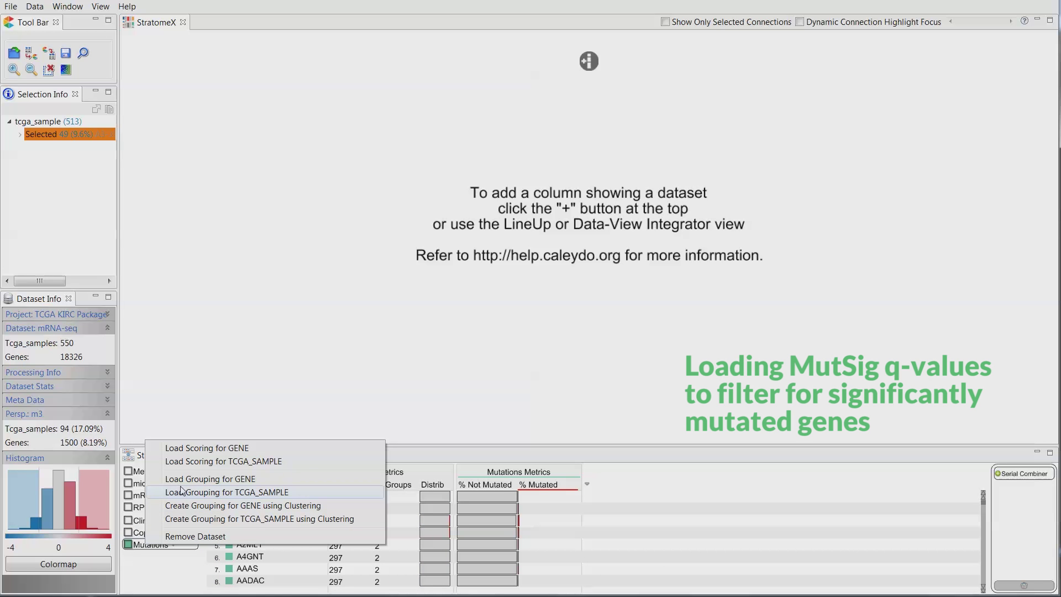
pyautogui.click(195, 449)
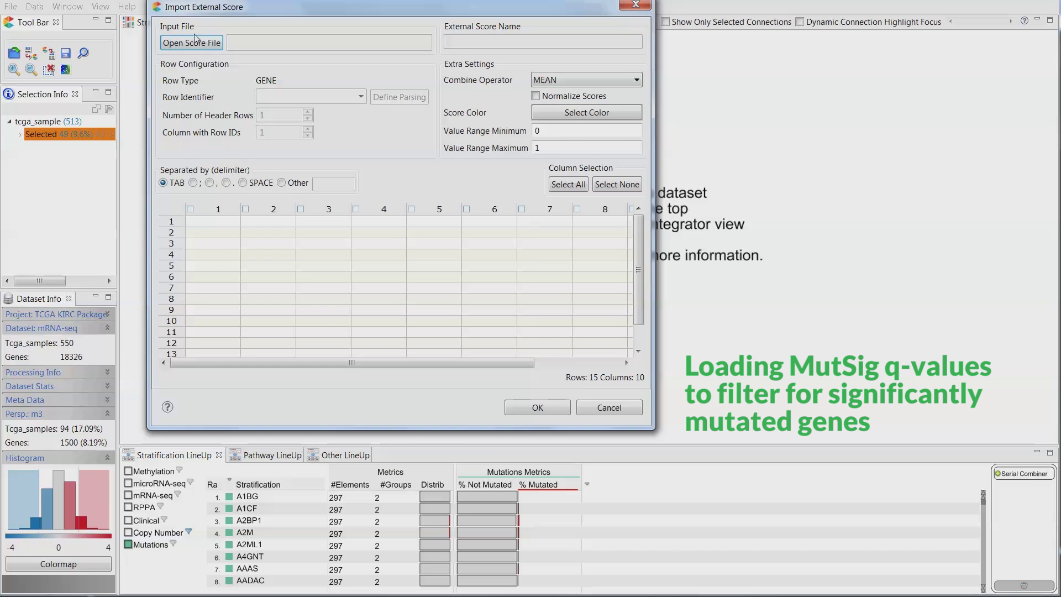
pyautogui.click(193, 42)
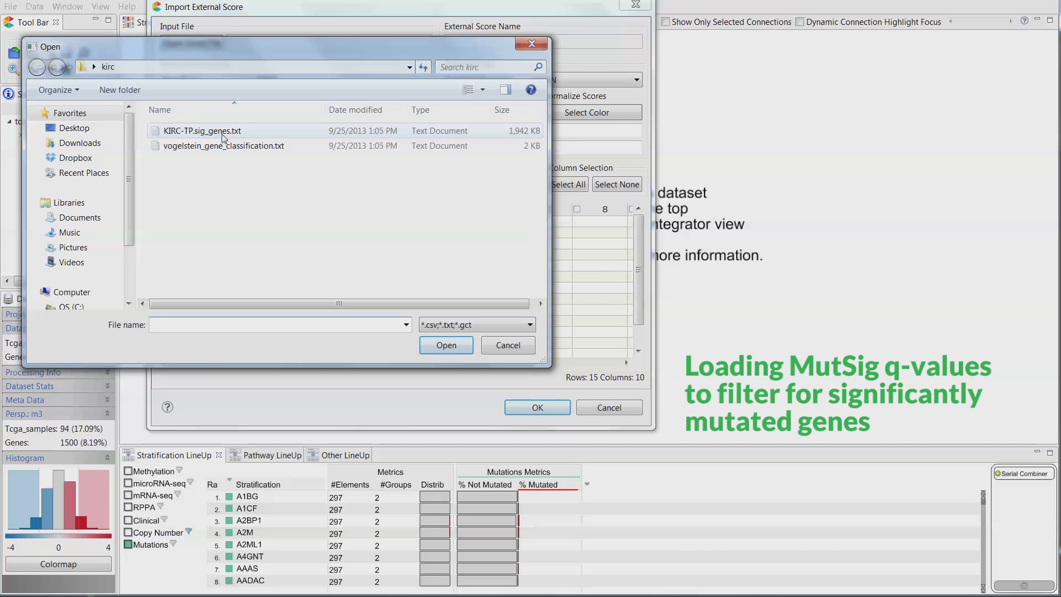
pyautogui.doubleClick(222, 135)
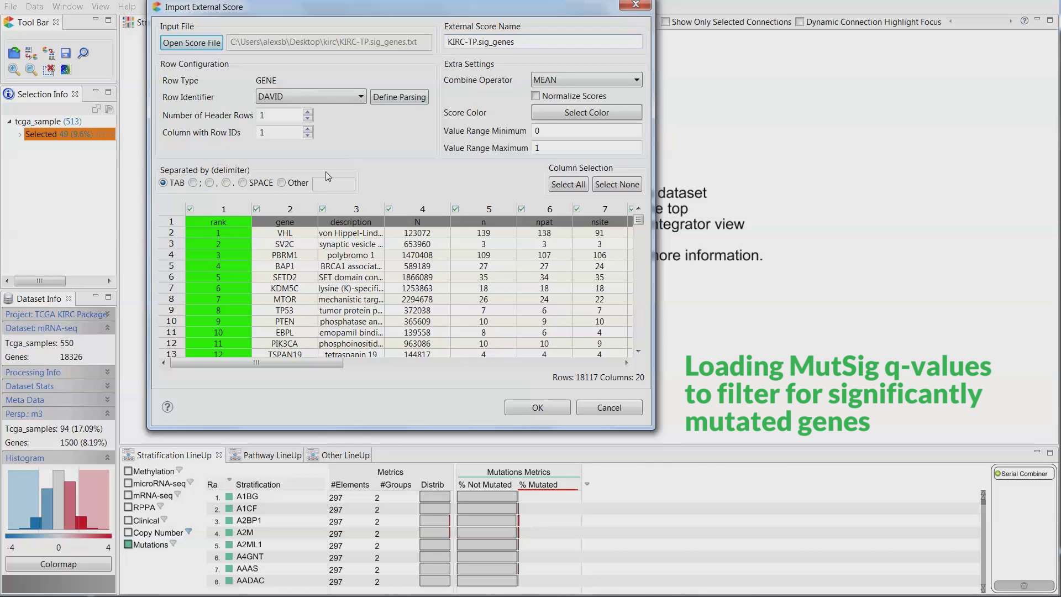
# Step: Identify genes by GENE_SYMBOL in column 2 and import column 20's q-values as the score
pyautogui.click(308, 130)
pyautogui.click(308, 98)
pyautogui.click(285, 117)
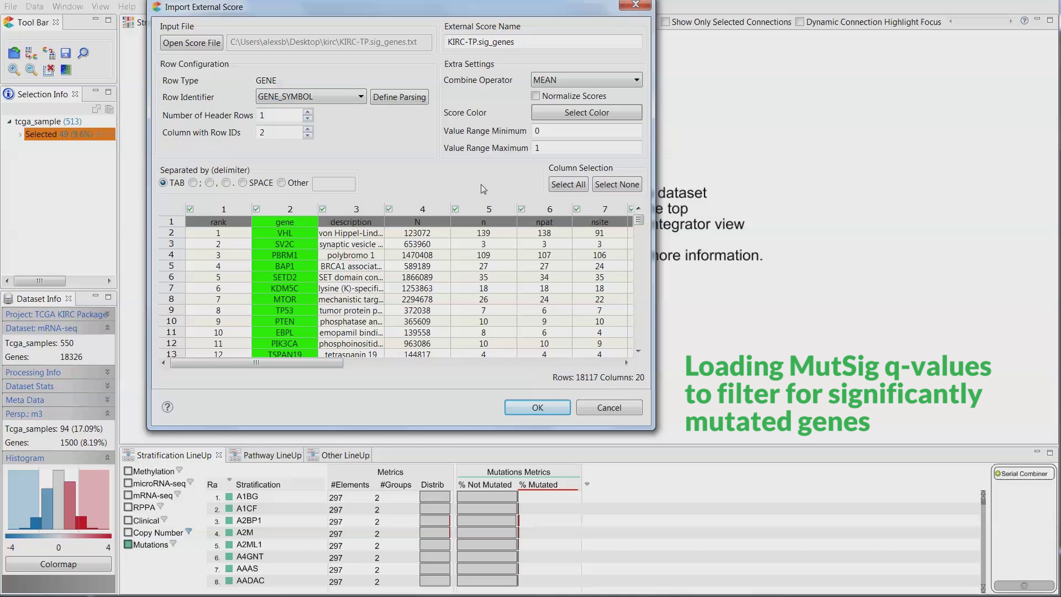
pyautogui.click(610, 185)
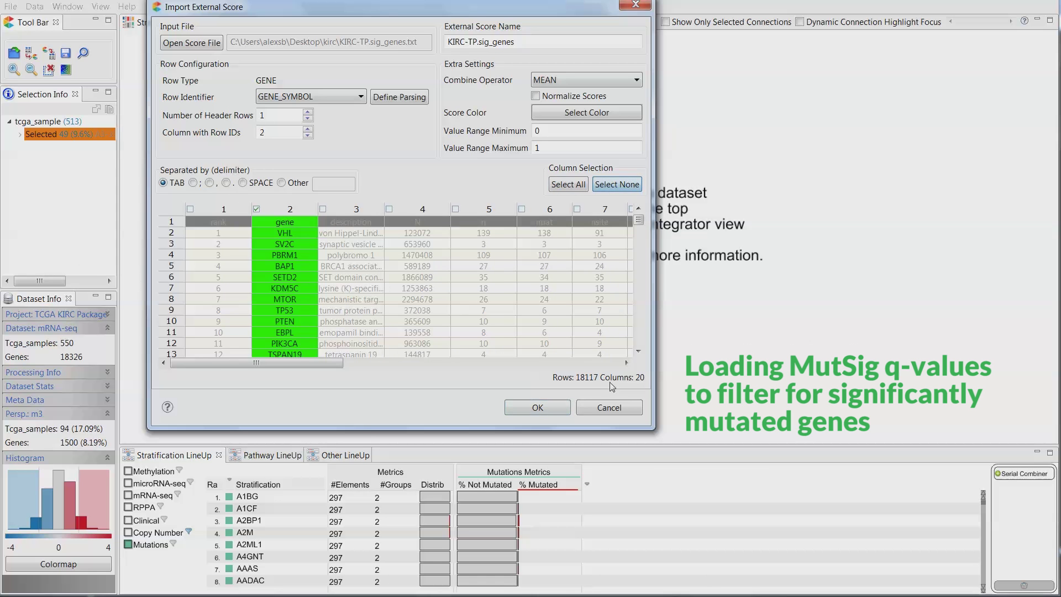
pyautogui.moveTo(256, 366); pyautogui.dragTo(558, 362)
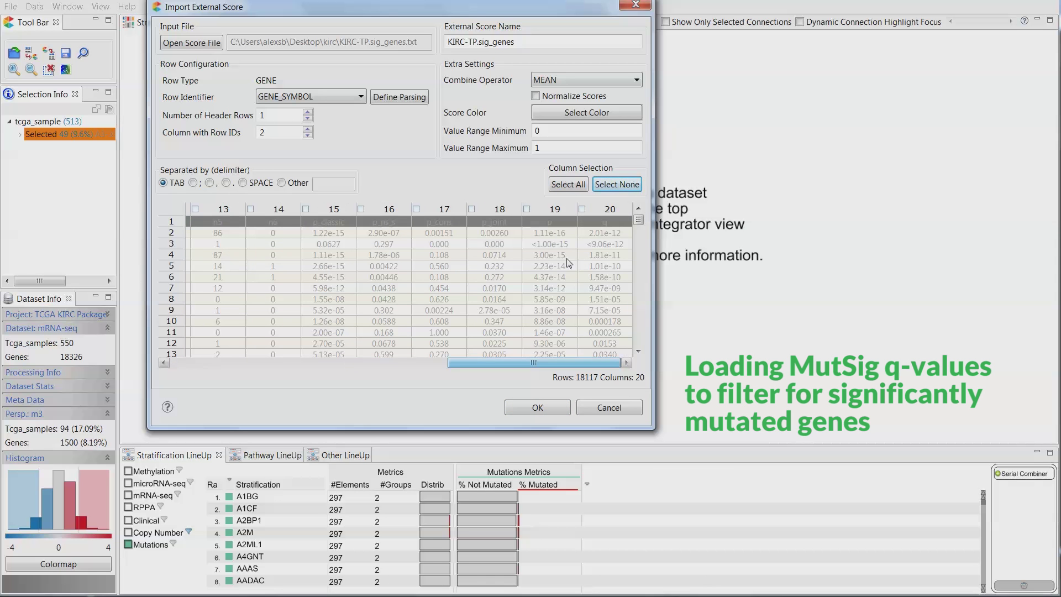
pyautogui.click(582, 210)
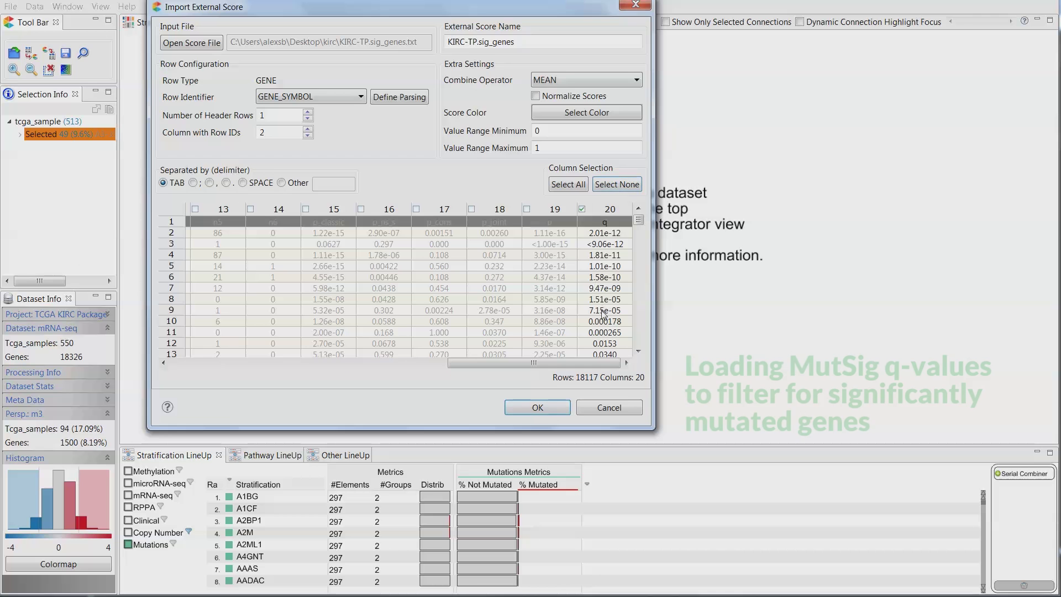
pyautogui.click(537, 408)
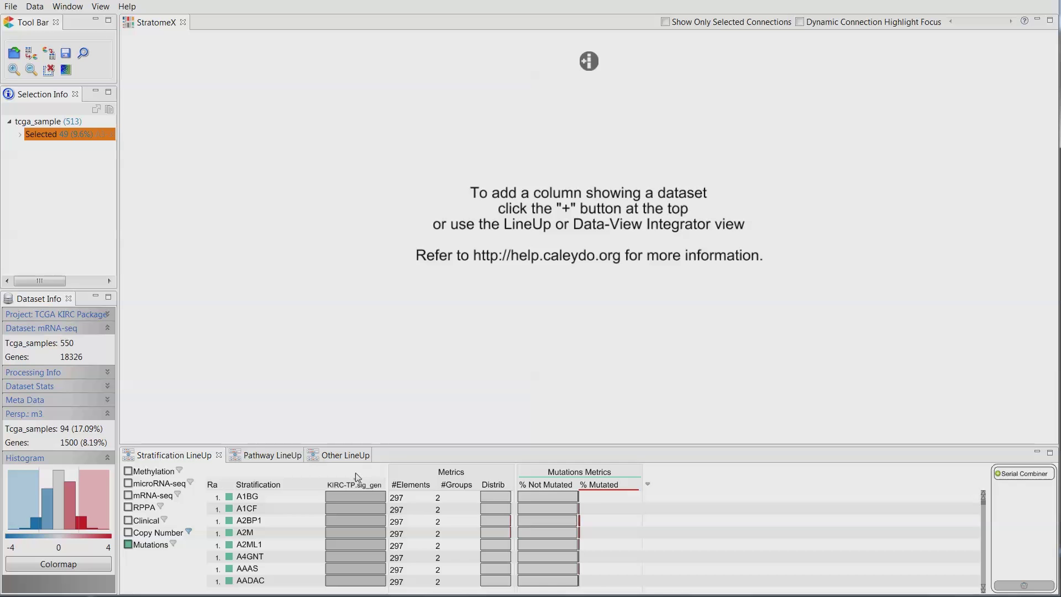
# Step: Map the MutSig q-value scores with the standard P/Q-value mapping, cutting off raw values near 0.14
pyautogui.moveTo(356, 480)
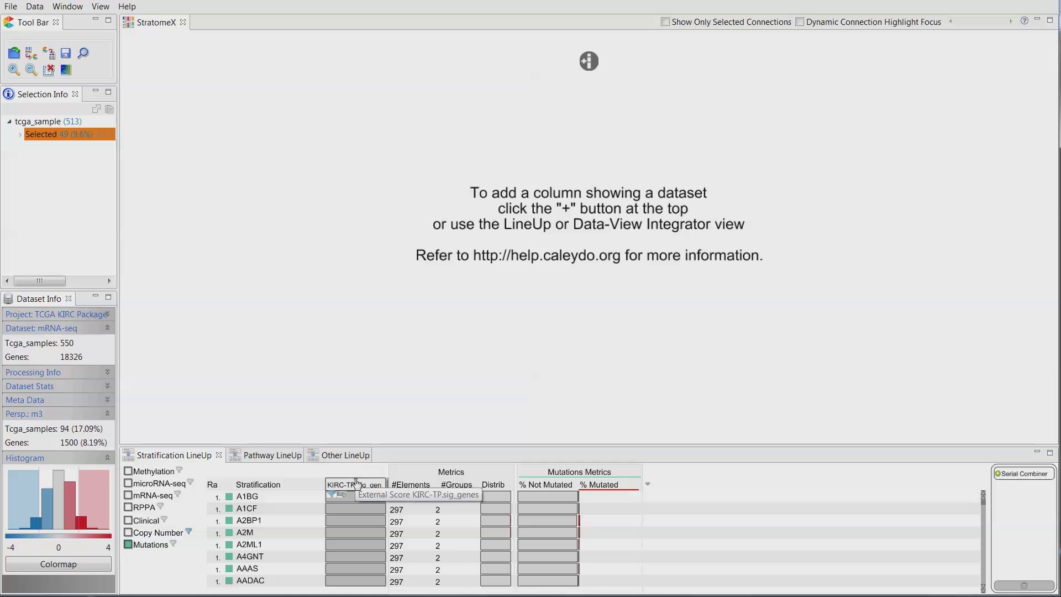
pyautogui.click(332, 494)
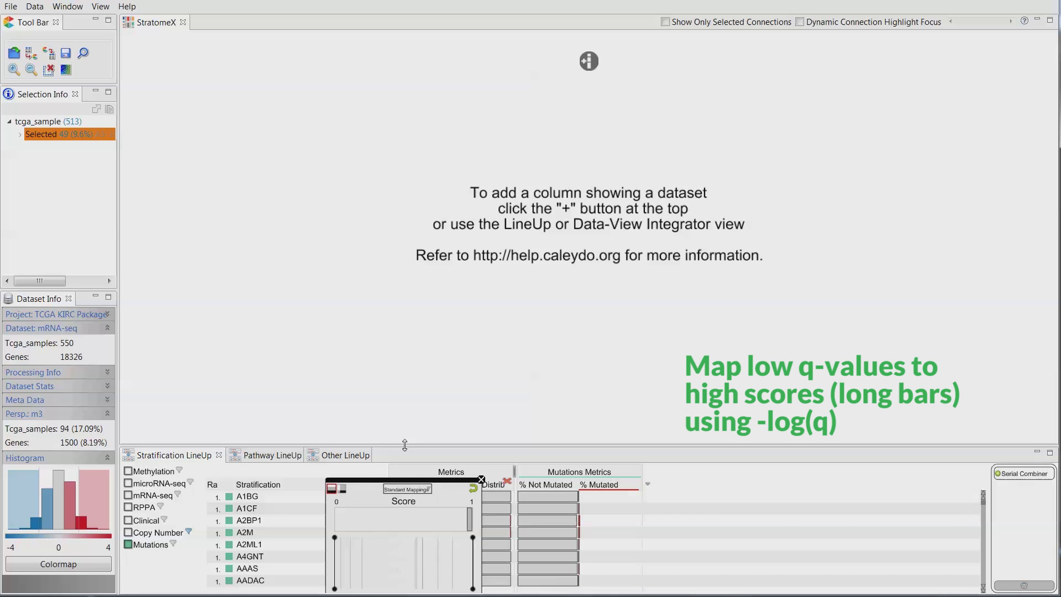
pyautogui.moveTo(400, 446); pyautogui.dragTo(398, 293)
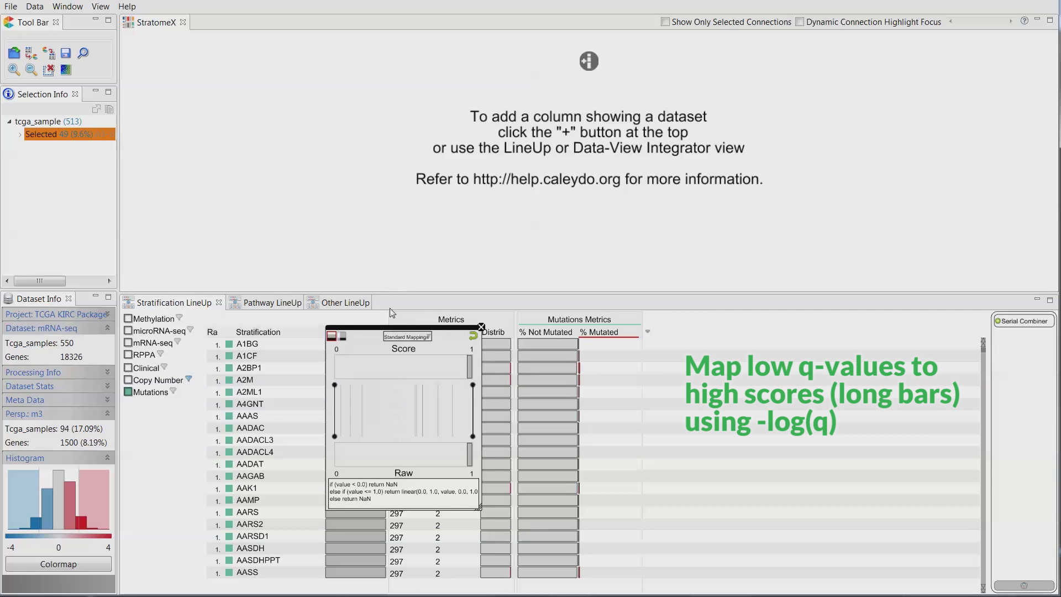
pyautogui.click(407, 337)
pyautogui.click(422, 395)
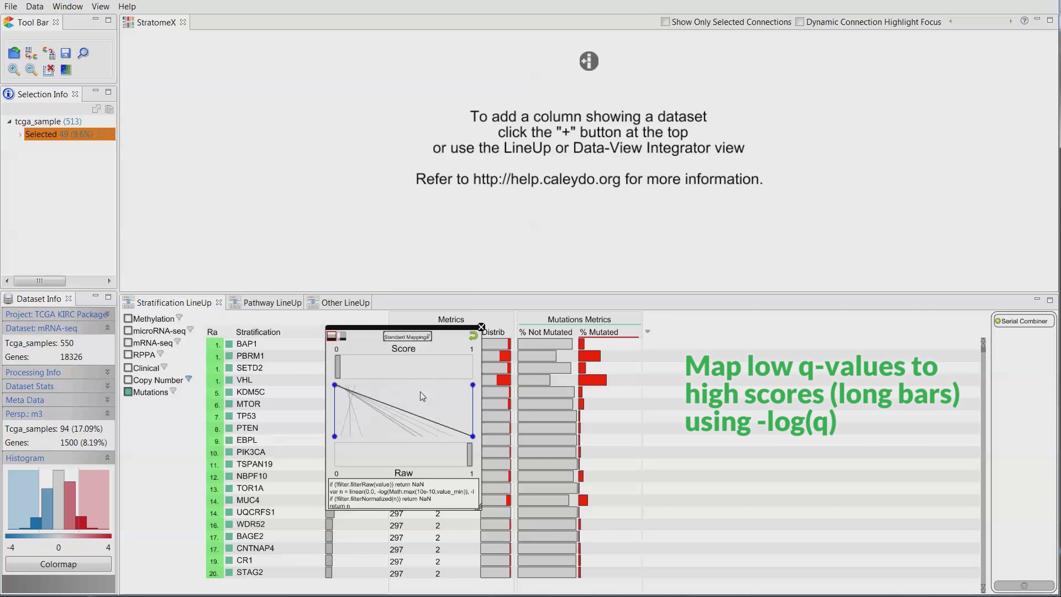
pyautogui.moveTo(472, 438); pyautogui.dragTo(346, 443)
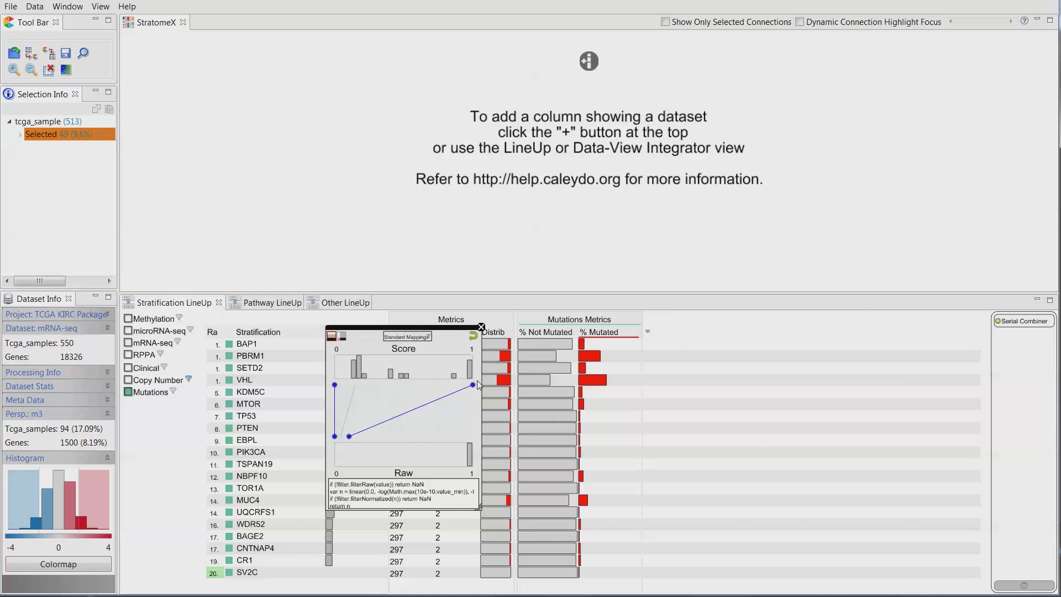
pyautogui.click(481, 328)
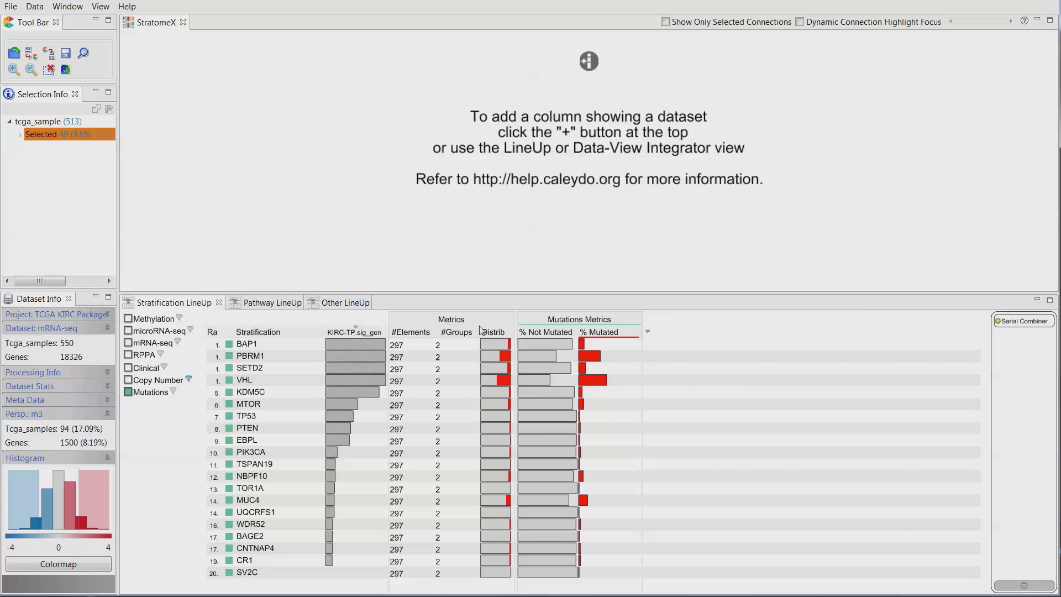
# Step: Set the Mutations filter's minimum set size to 10
pyautogui.moveTo(481, 293); pyautogui.dragTo(483, 366)
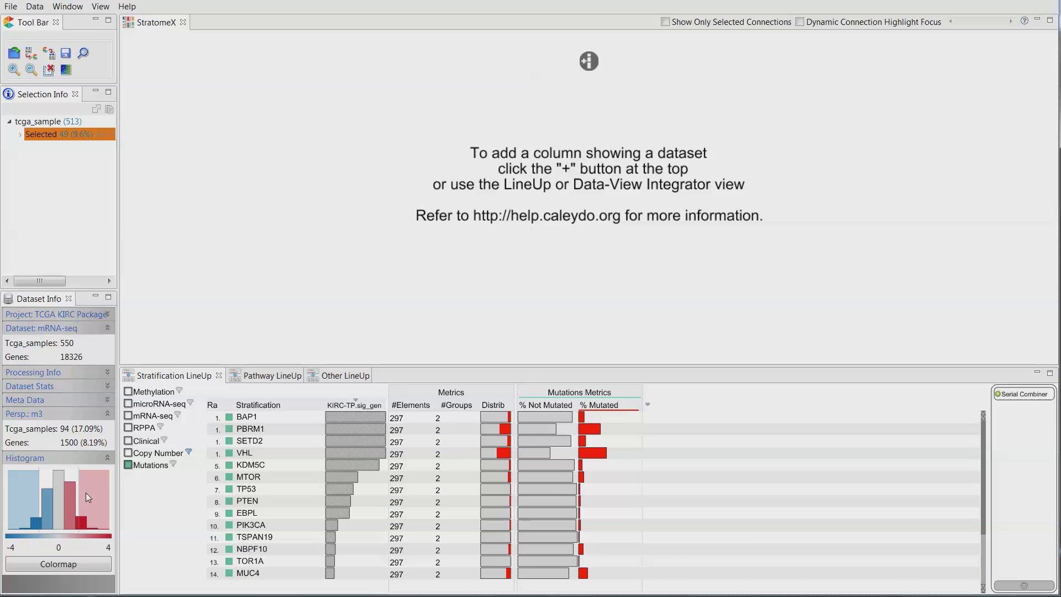
pyautogui.click(174, 464)
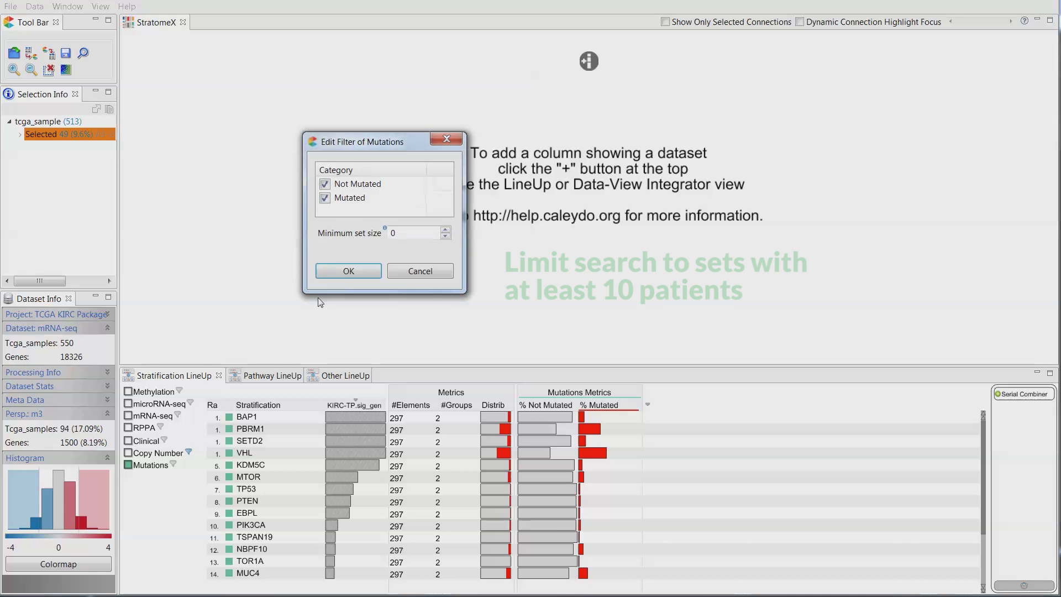
pyautogui.click(444, 228)
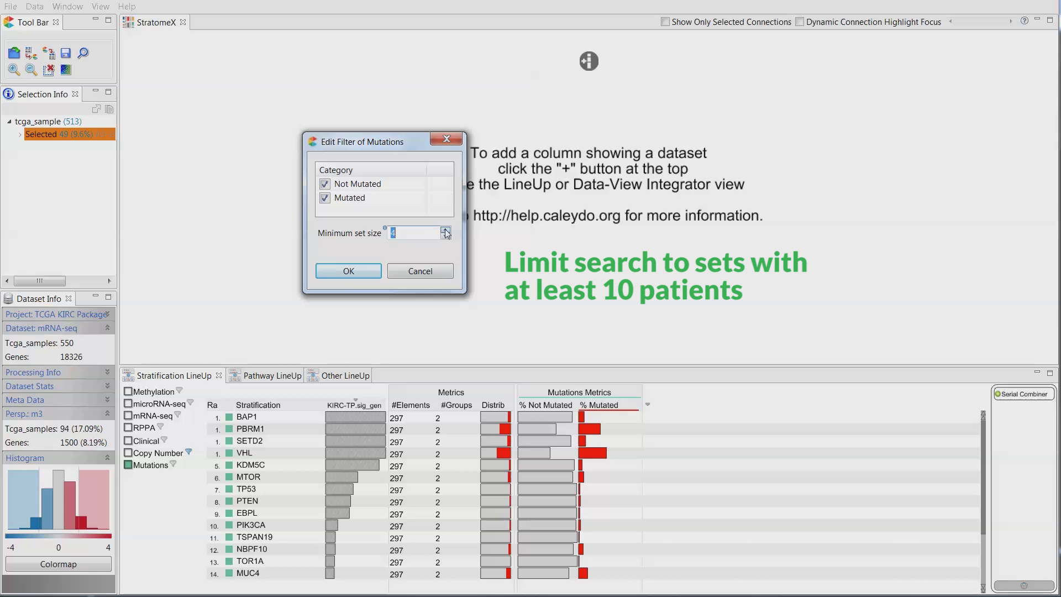
pyautogui.click(446, 229)
pyautogui.click(446, 229)
pyautogui.click(445, 229)
pyautogui.click(445, 230)
pyautogui.click(445, 230)
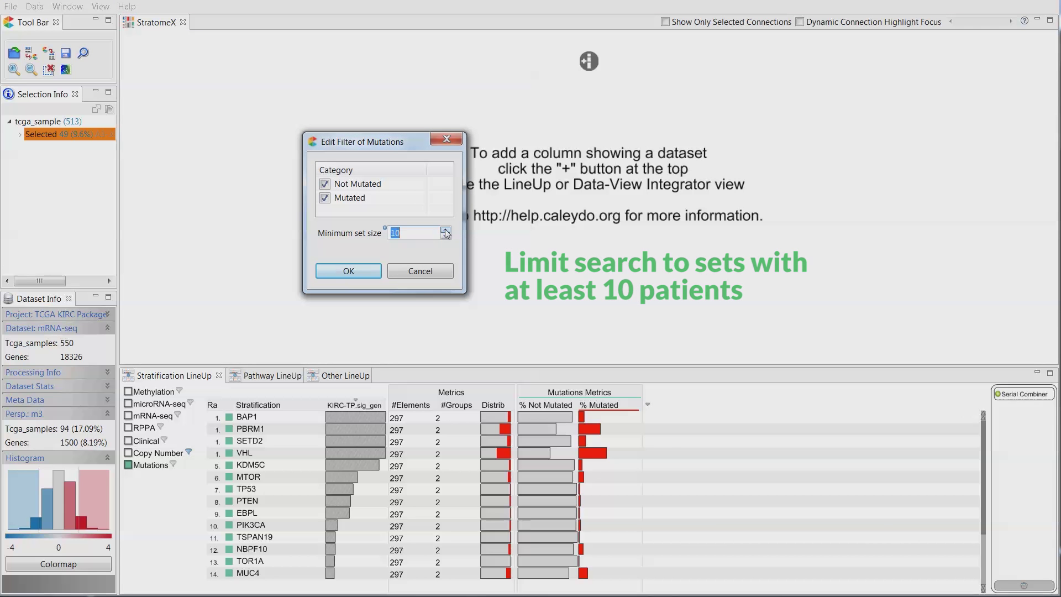
pyautogui.click(348, 271)
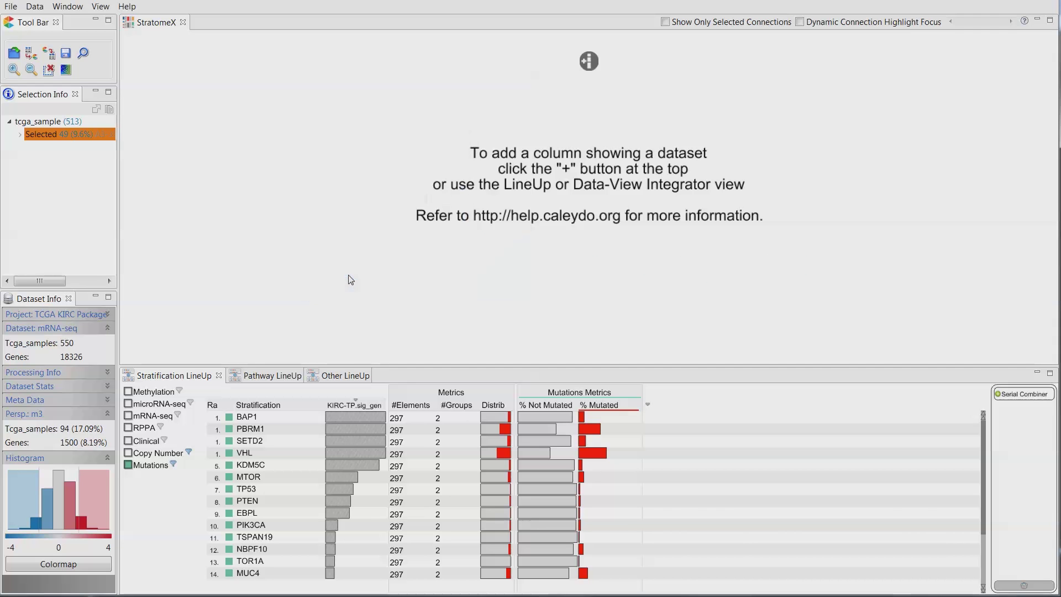
# Step: Add a stratification column ranked by log-rank score against Days to Death
pyautogui.click(588, 62)
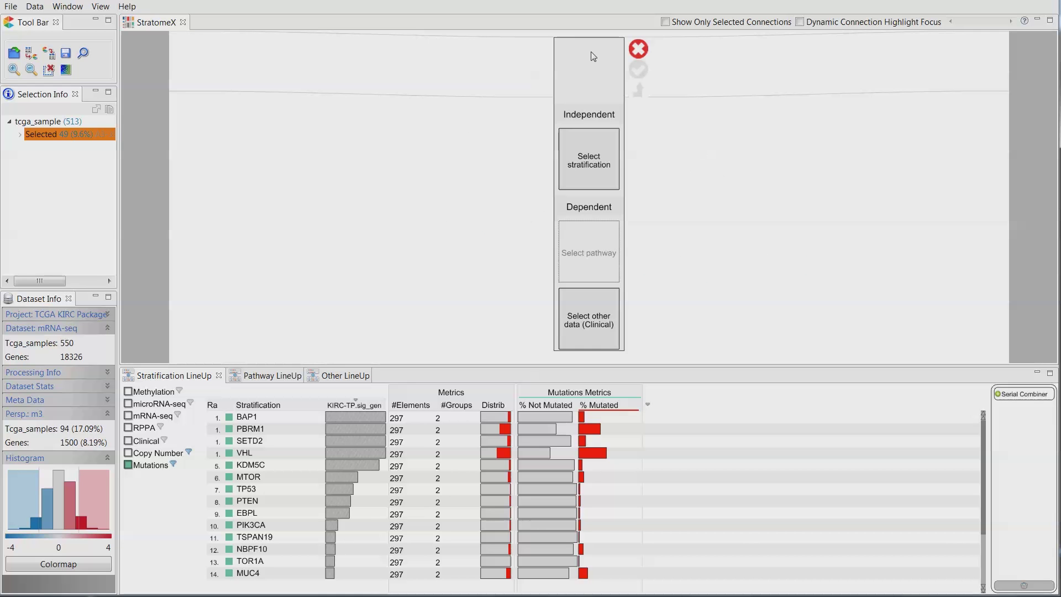
pyautogui.click(582, 164)
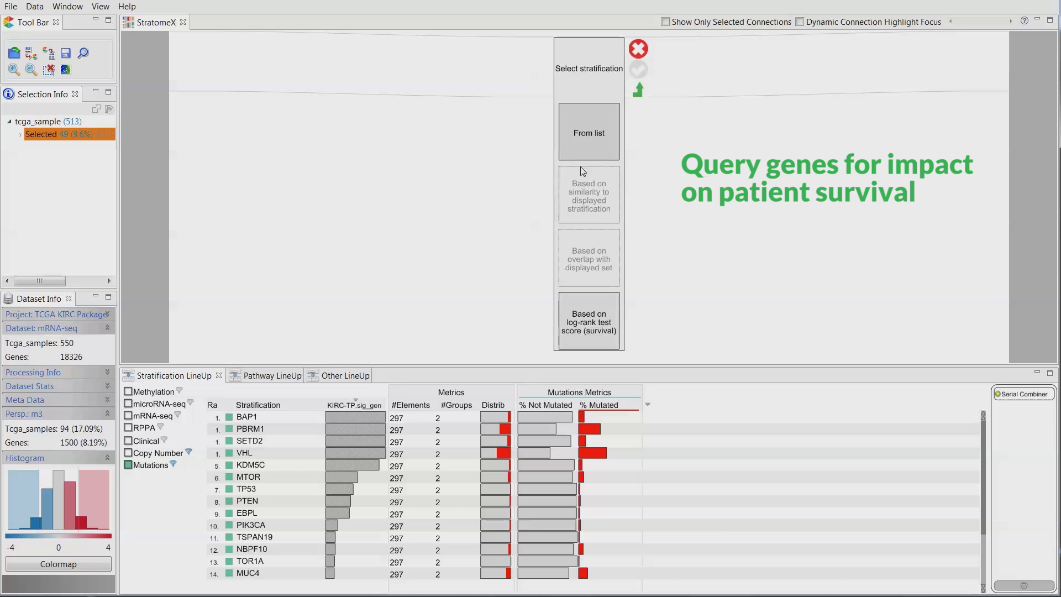
pyautogui.click(558, 327)
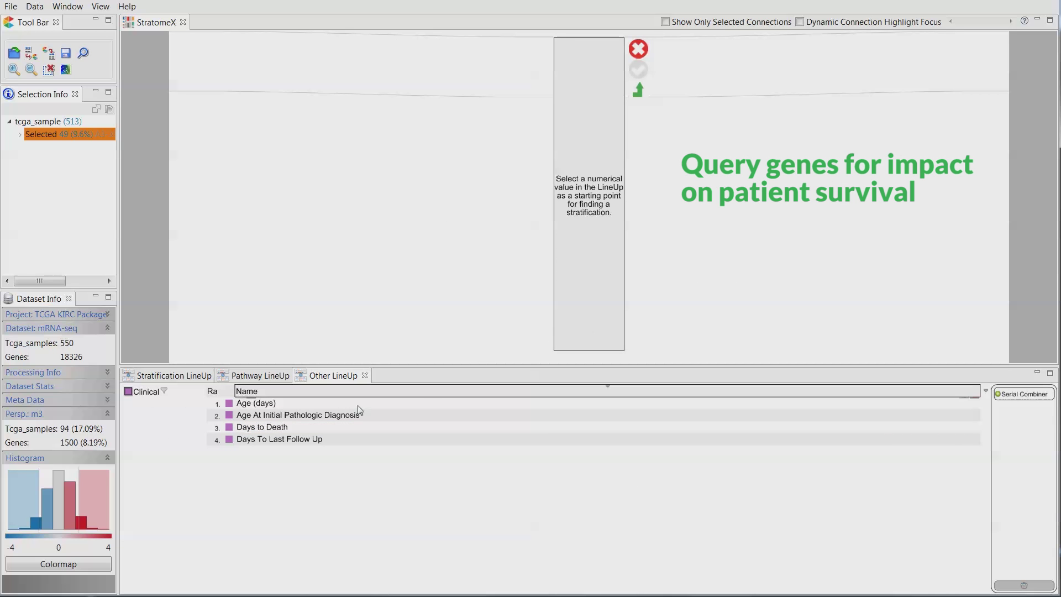
pyautogui.click(285, 427)
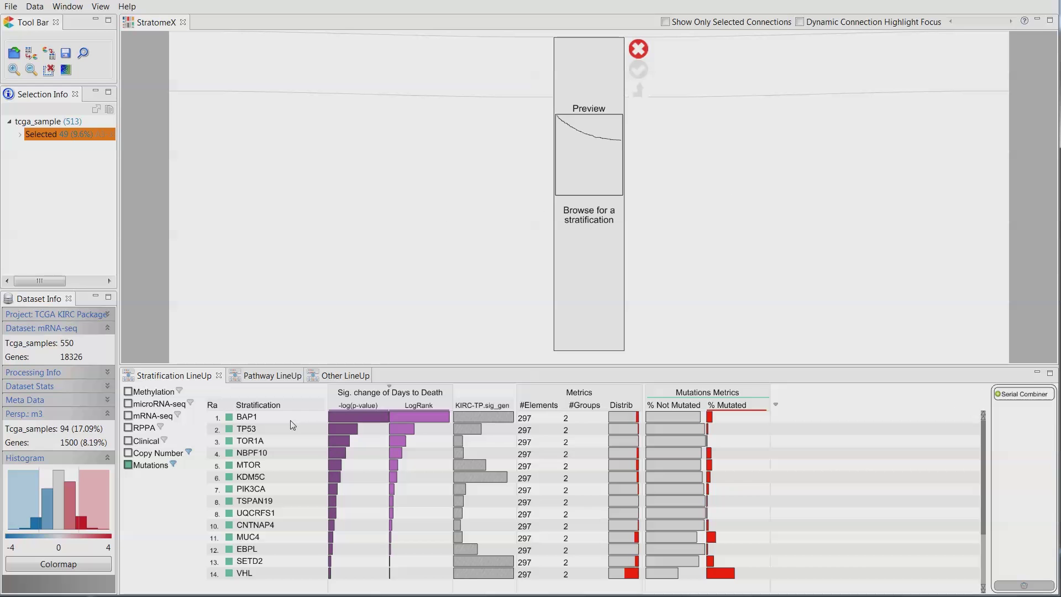
# Step: Preview the BAP1 stratification with survival curves and select its Mutated group
pyautogui.click(291, 419)
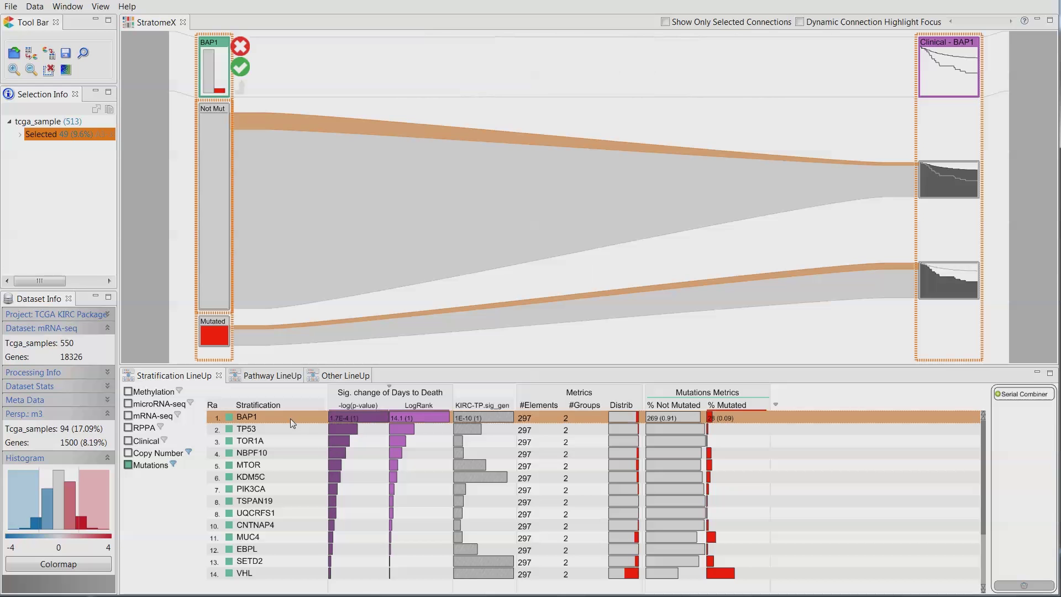
pyautogui.click(213, 321)
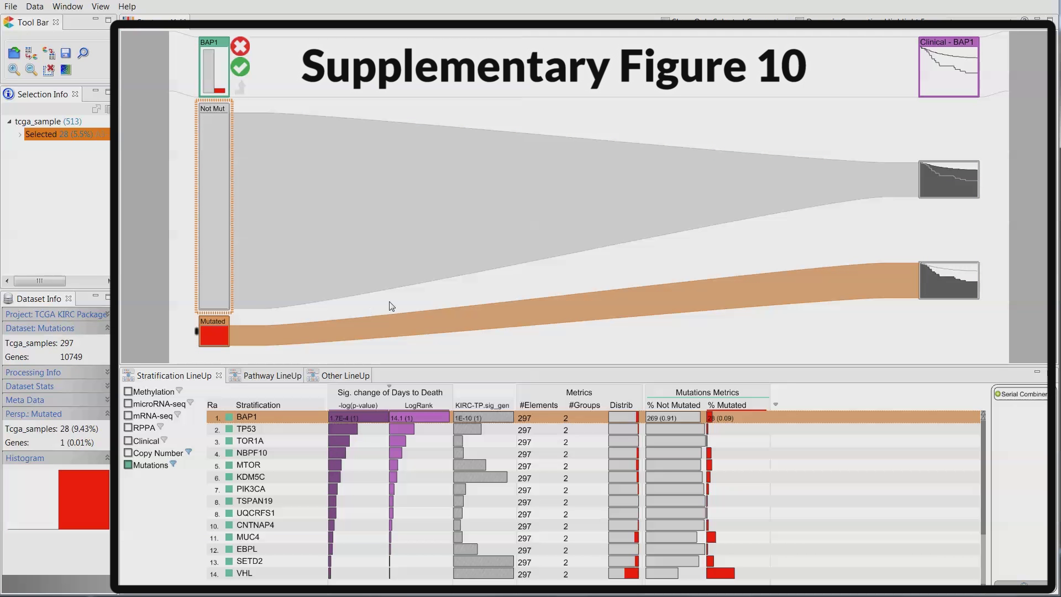